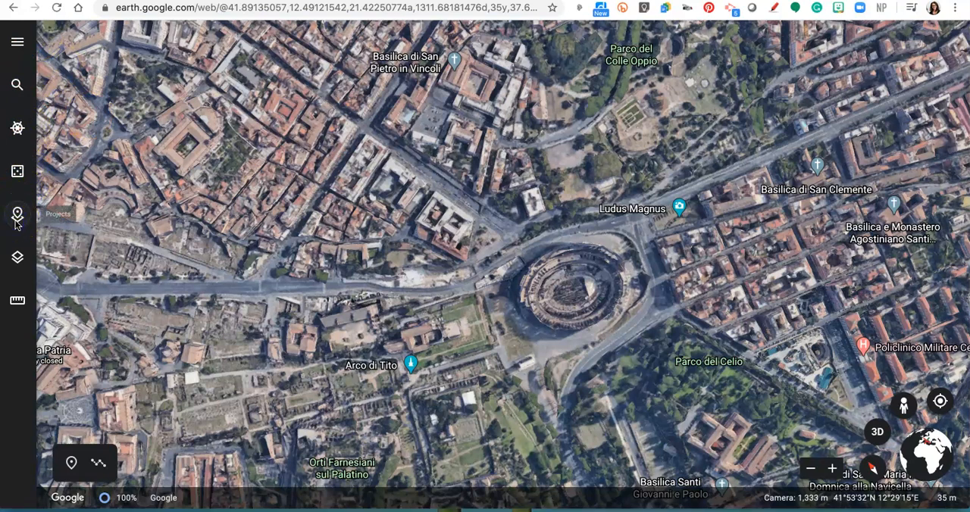
Step: Create a new project stored in Google Drive
{"action": "left_click", "coordinate": [16, 218]}
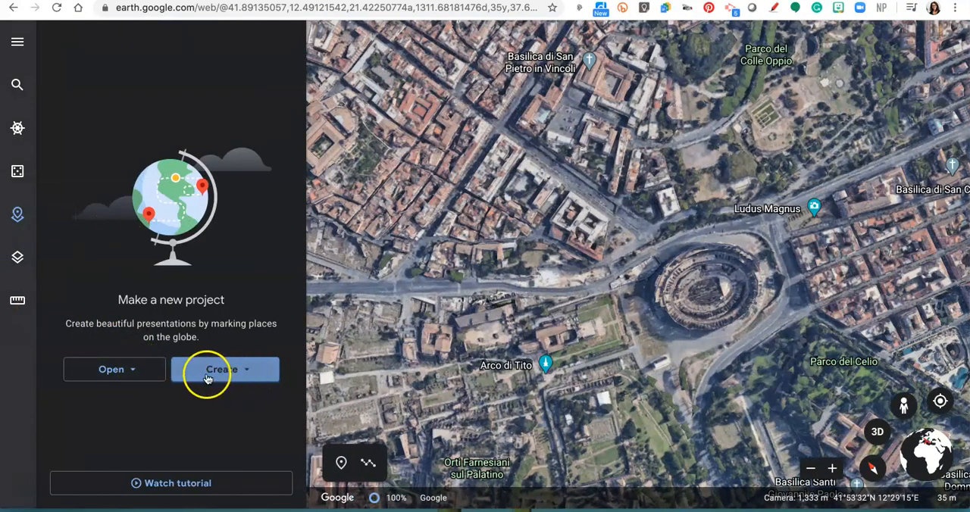
{"action": "left_click", "coordinate": [144, 369]}
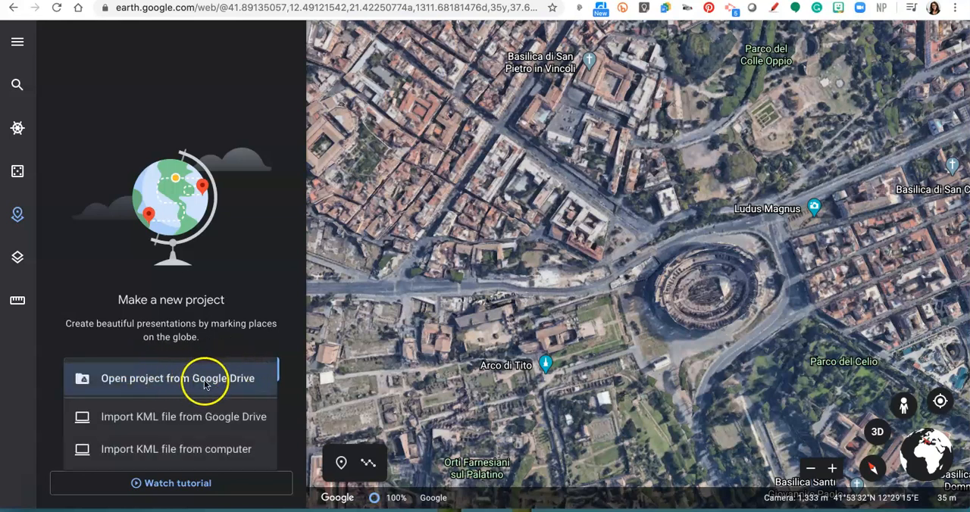
{"action": "left_click", "coordinate": [291, 265]}
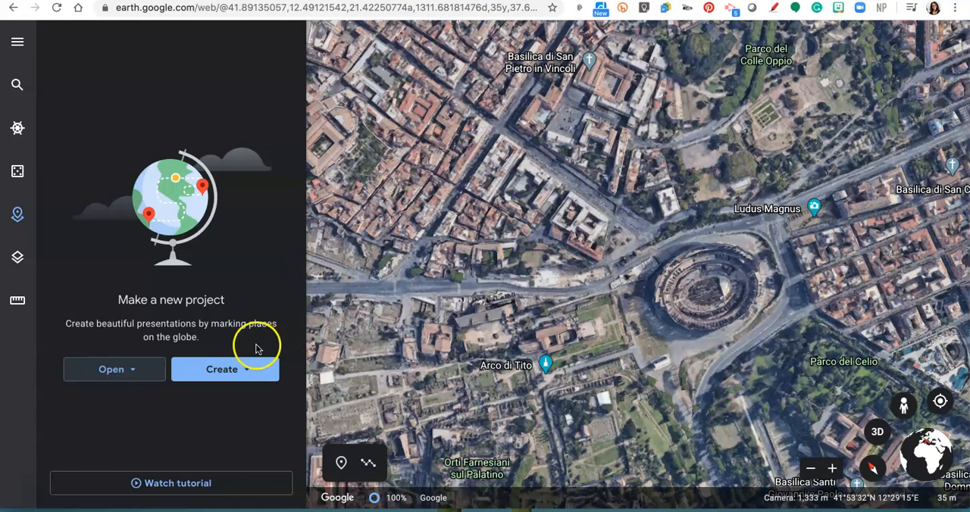
{"action": "left_click", "coordinate": [237, 371]}
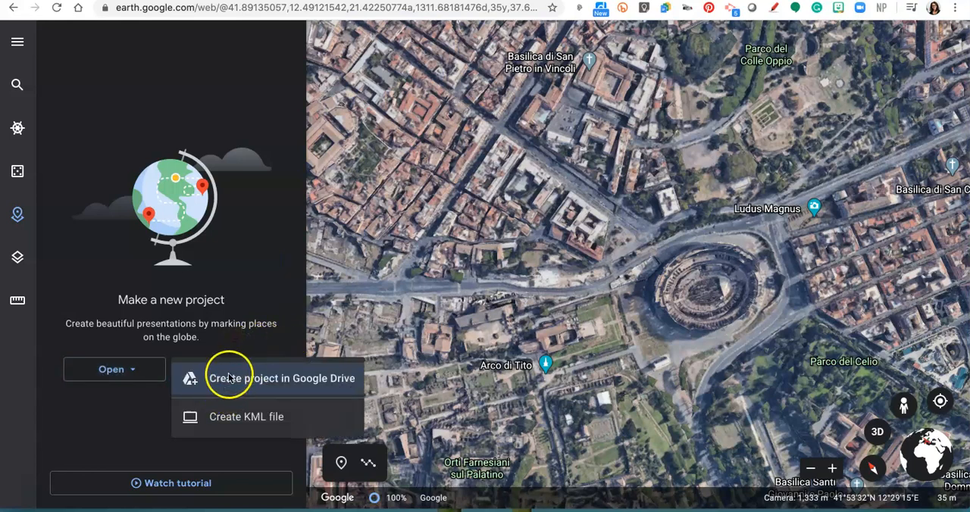
{"action": "left_click", "coordinate": [303, 382]}
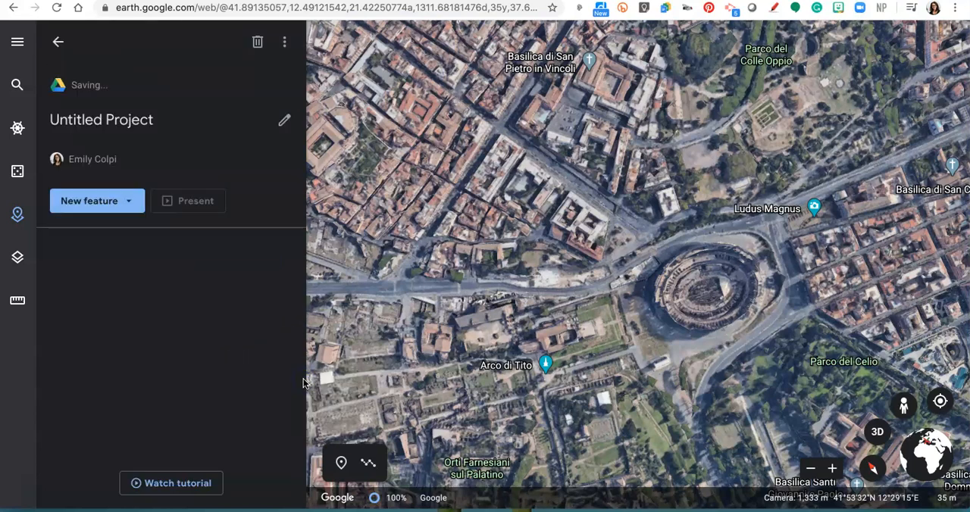
Step: Title the project "Basilica of Maxentius and Constantine" and leave its description empty
{"action": "left_click", "coordinate": [132, 126]}
{"action": "type", "text": "Basilica of Maxentius"}
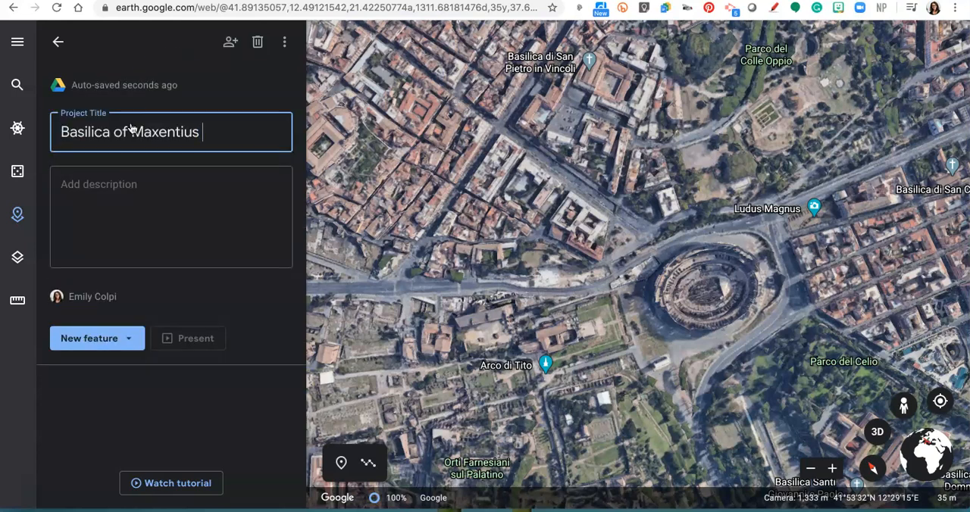
{"action": "type", "text": "and Const"}
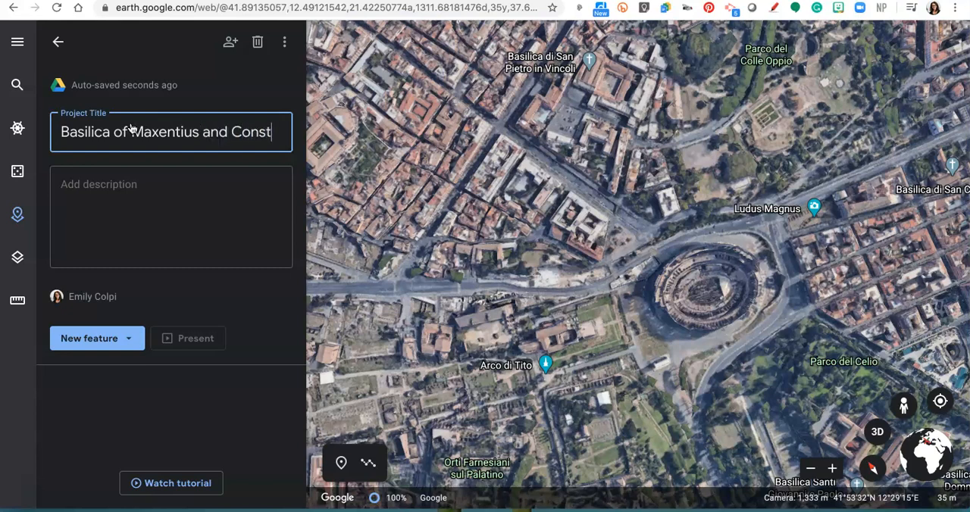
{"action": "type", "text": "antine"}
{"action": "triple_click", "coordinate": [131, 130]}
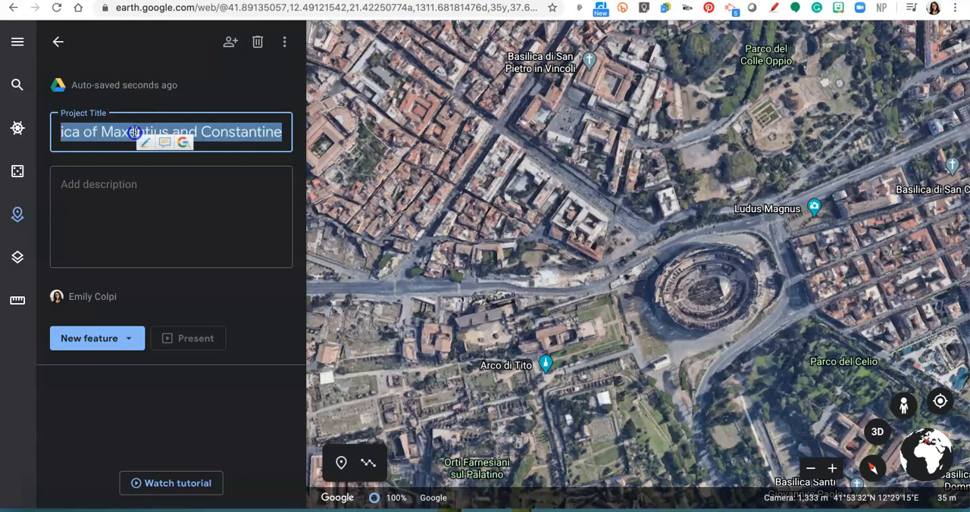
{"action": "left_click", "coordinate": [168, 256]}
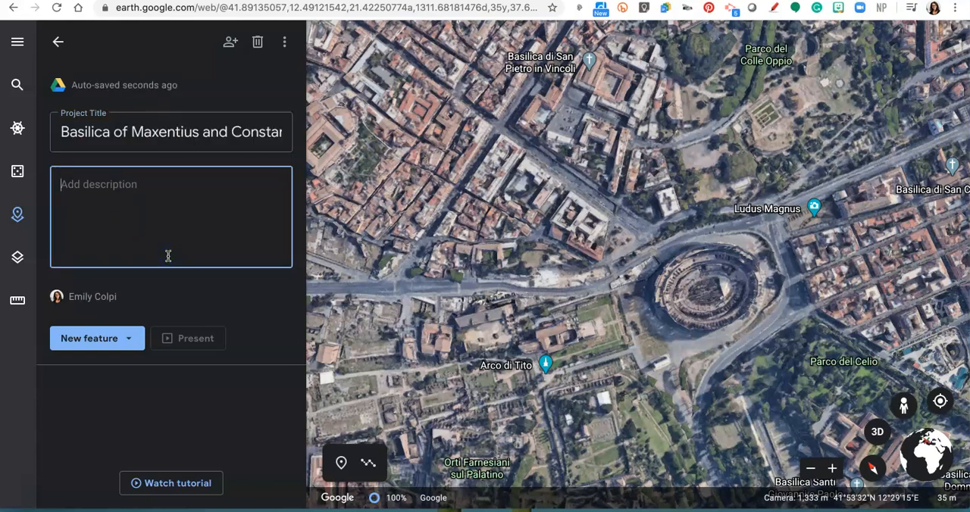
{"action": "left_click", "coordinate": [136, 363]}
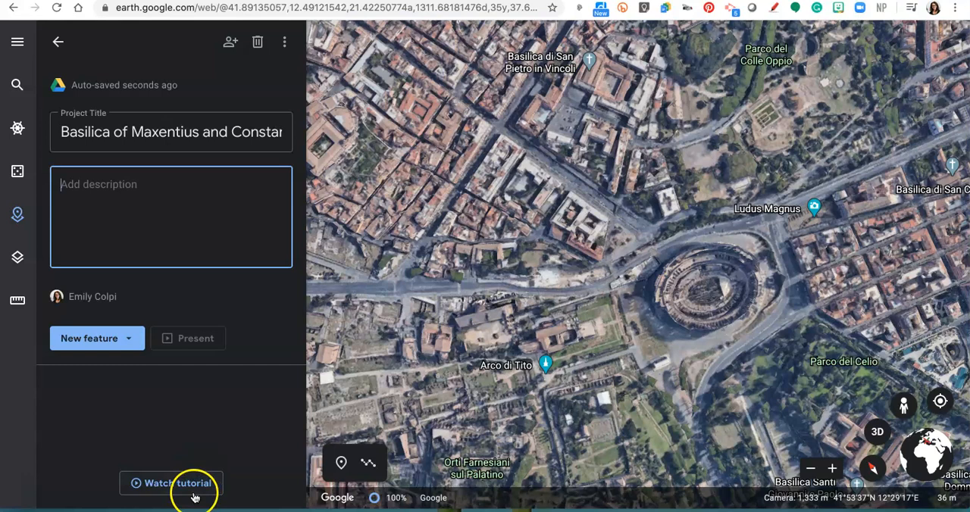
Step: Find the Basilica of Maxentius through a place search and save it to the project titled "Basilica of Maxentius and Constantine"
{"action": "left_click", "coordinate": [119, 341]}
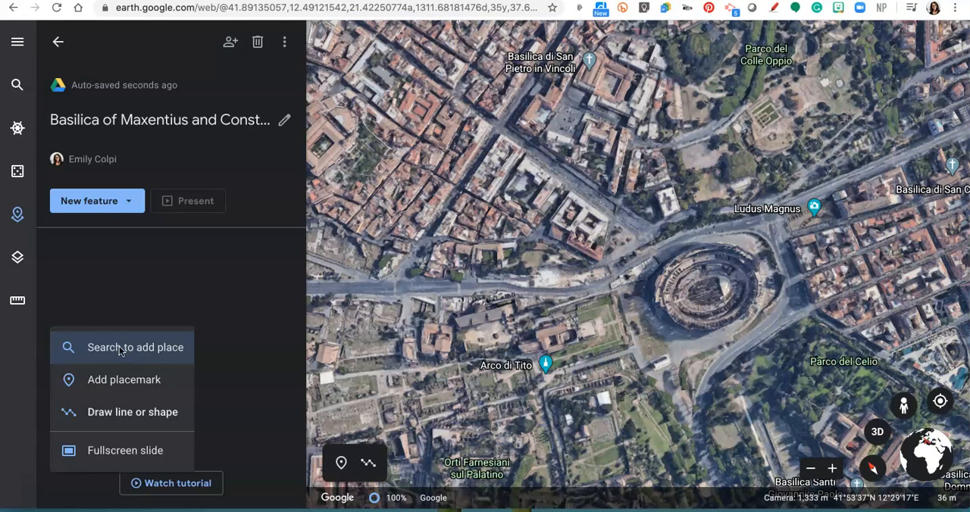
{"action": "left_click", "coordinate": [119, 348]}
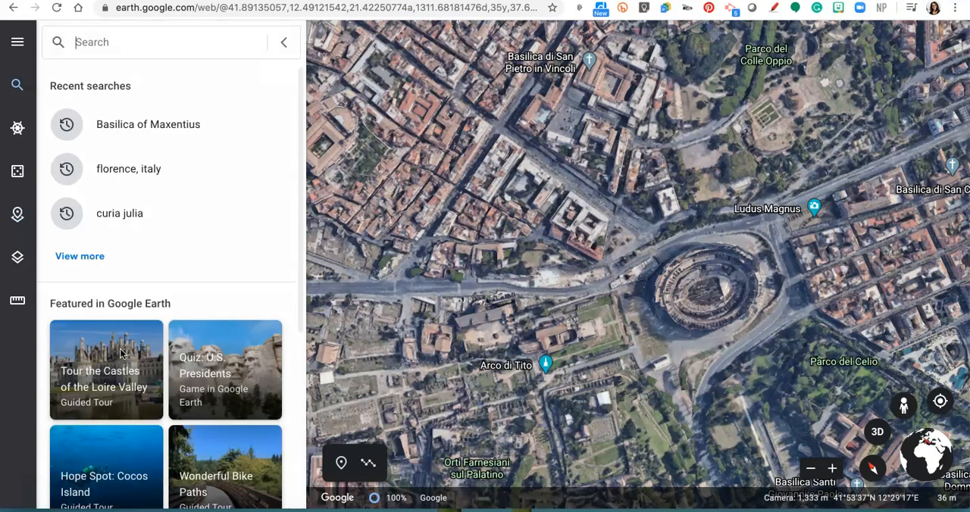
{"action": "left_click", "coordinate": [176, 133]}
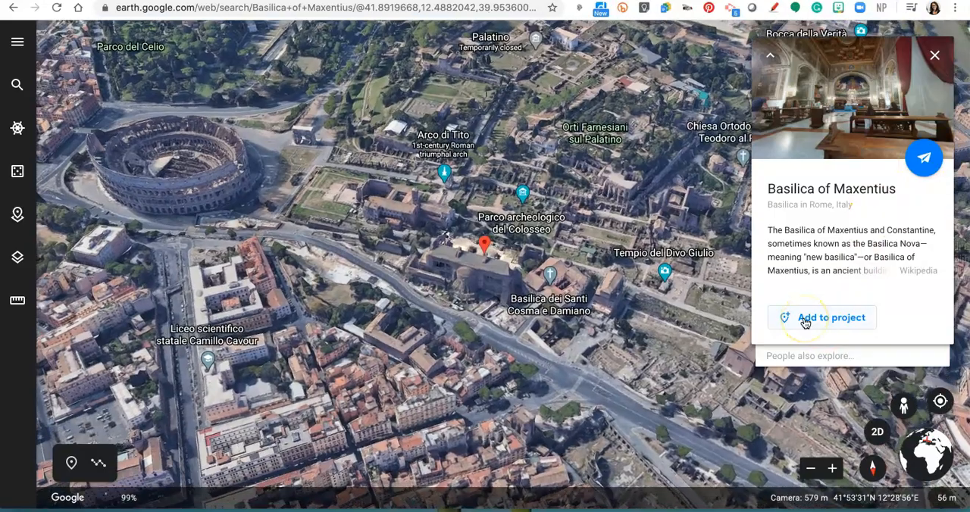
{"action": "left_click", "coordinate": [805, 320]}
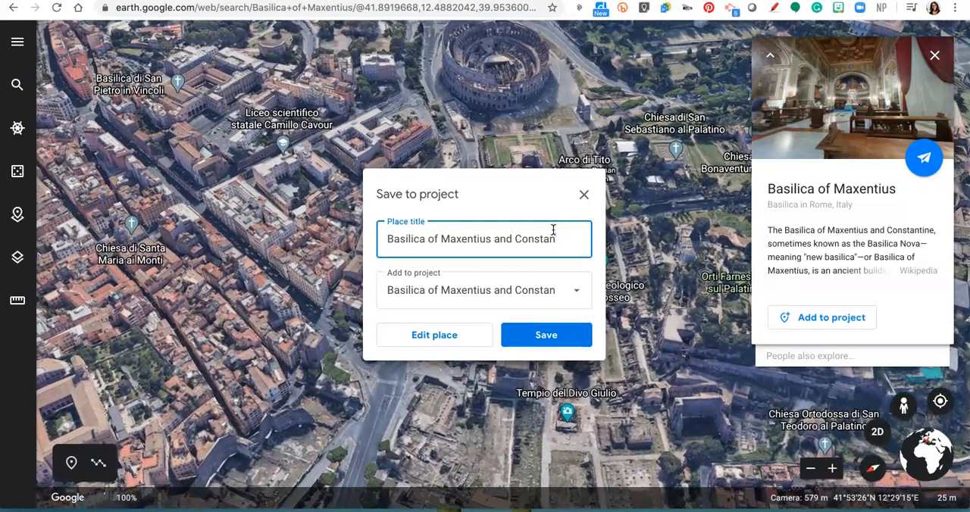
{"action": "type", "text": "tine"}
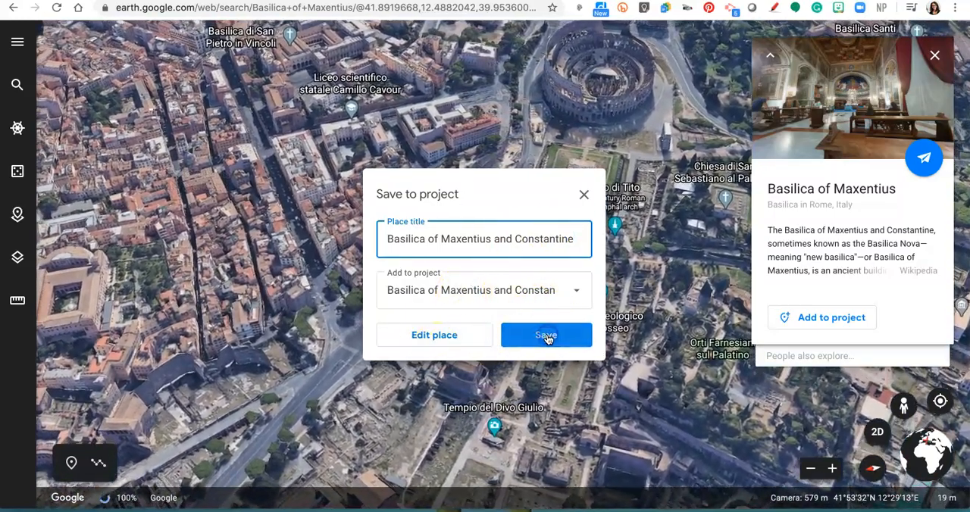
{"action": "left_click", "coordinate": [547, 337]}
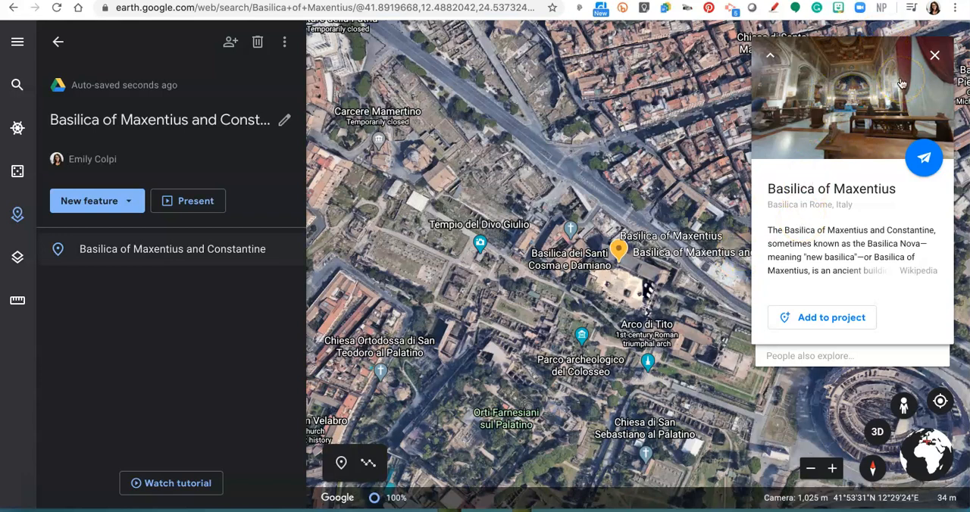
Step: Open the saved basilica place for editing and replace the Google-provided information with custom content
{"action": "mouse_move", "coordinate": [160, 253]}
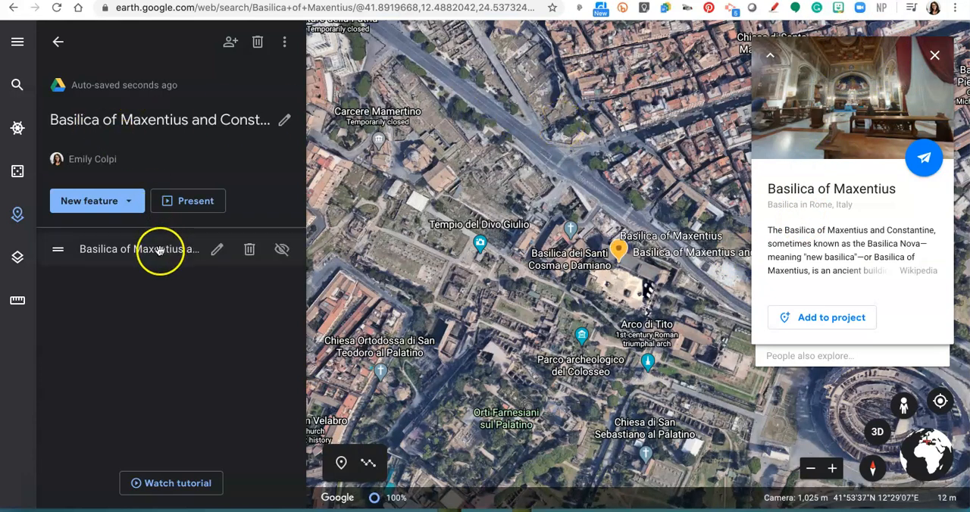
{"action": "left_click", "coordinate": [217, 252]}
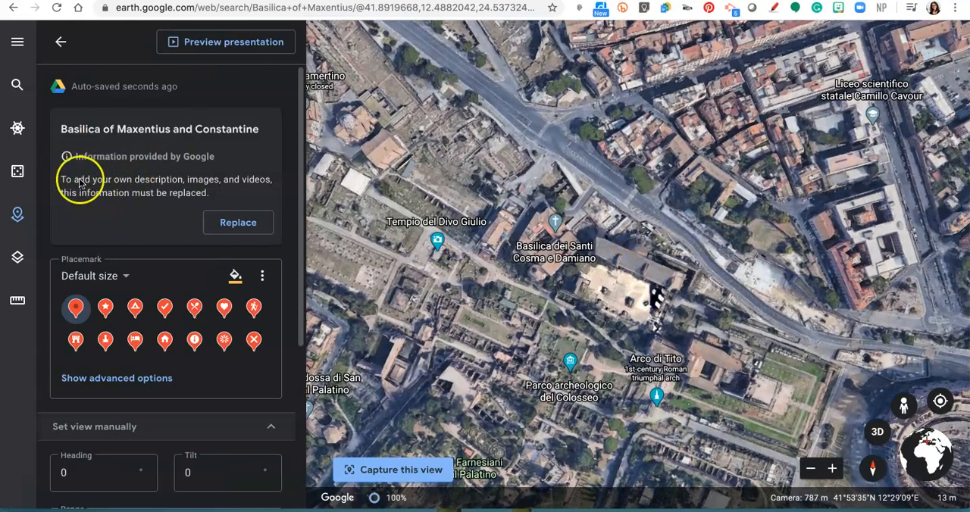
{"action": "left_click", "coordinate": [242, 231]}
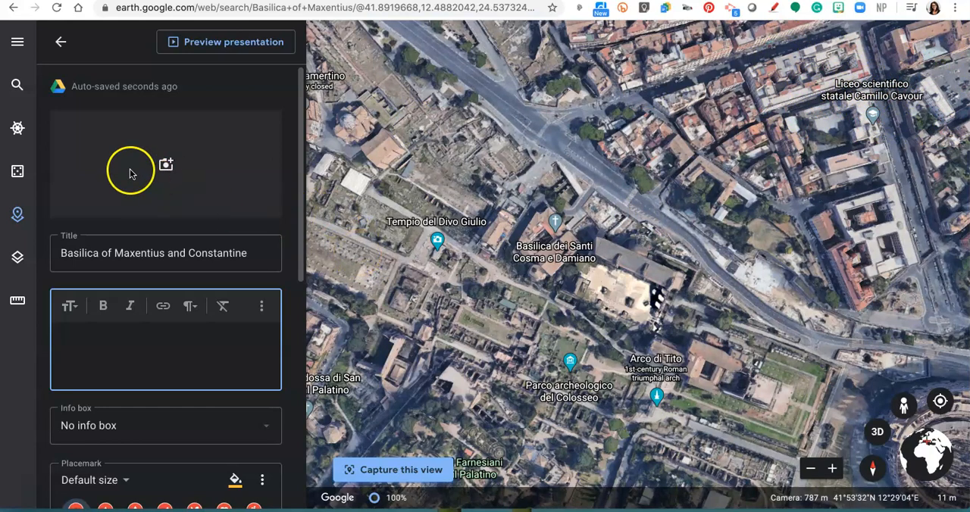
Step: Upload the plan of the ancient city with the basilica highlighted in red from the device as the place's image
{"action": "left_click", "coordinate": [168, 165]}
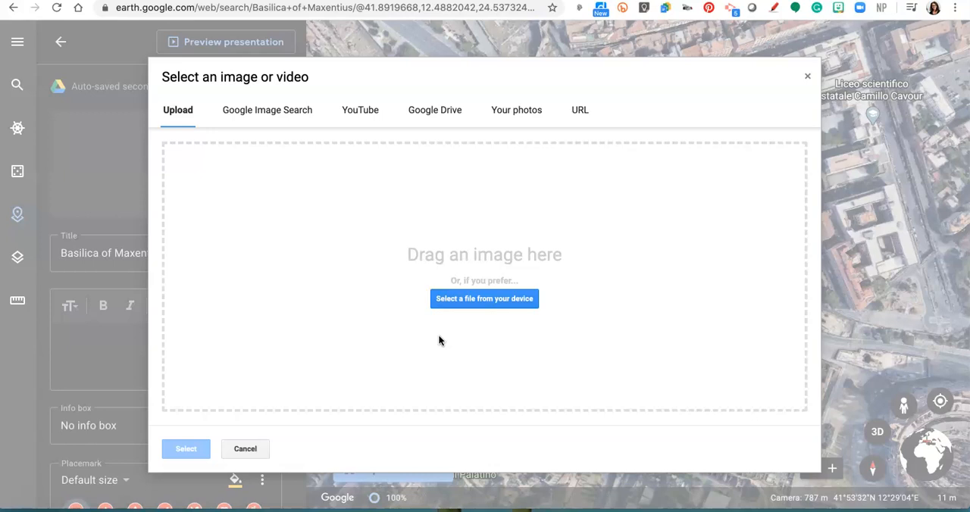
{"action": "left_click", "coordinate": [470, 299]}
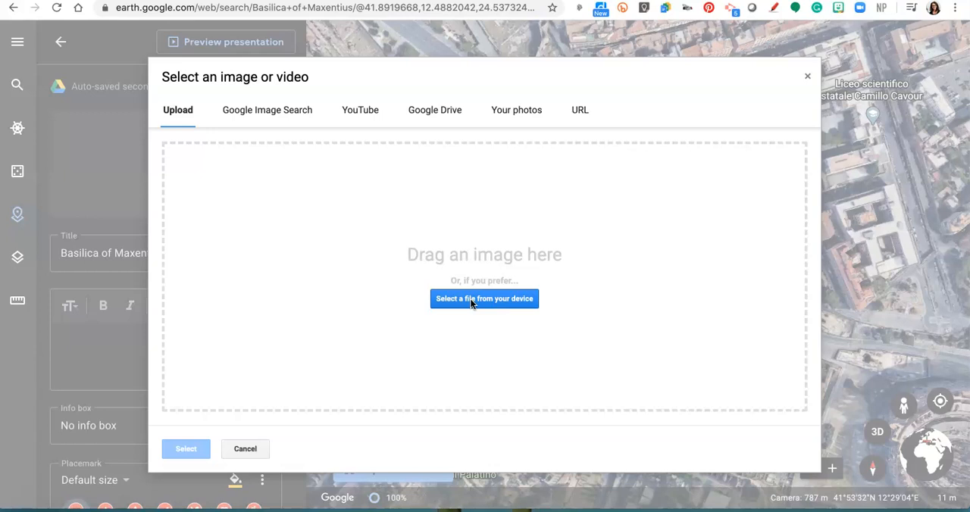
{"action": "left_click", "coordinate": [471, 300]}
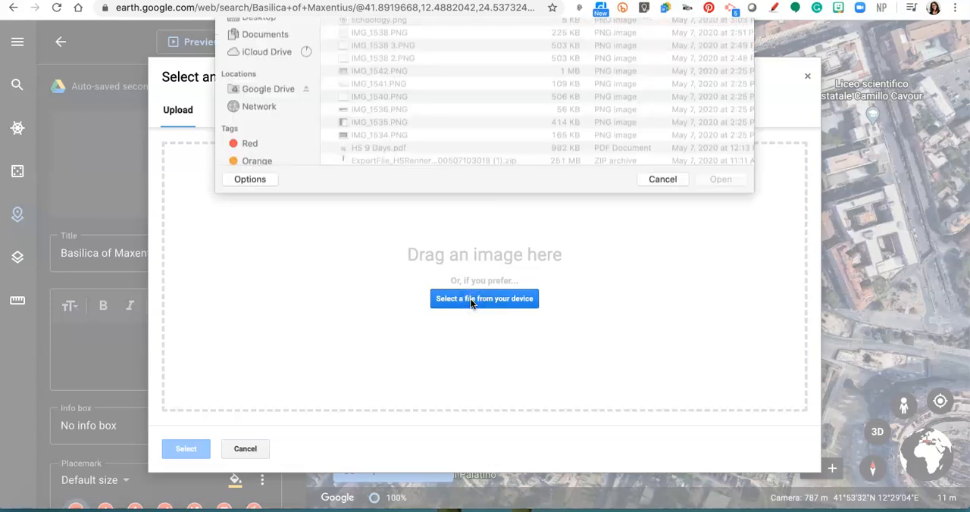
{"action": "left_click", "coordinate": [378, 69]}
{"action": "double_click", "coordinate": [378, 70]}
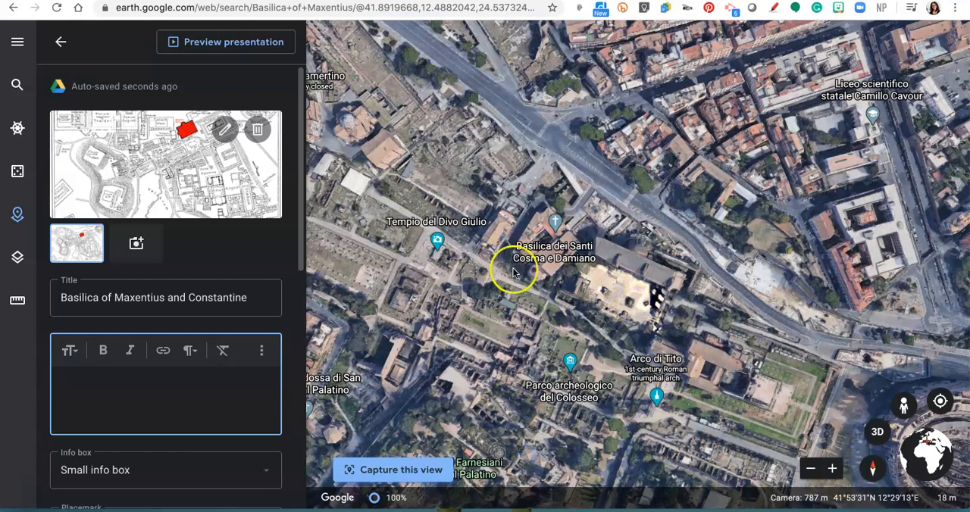
Step: Frame the basilica and the surrounding forum area in a zoomed-out 2D view and capture it as the place's view
{"action": "scroll", "coordinate": [644, 265], "scroll_direction": "up", "scroll_amount": 2}
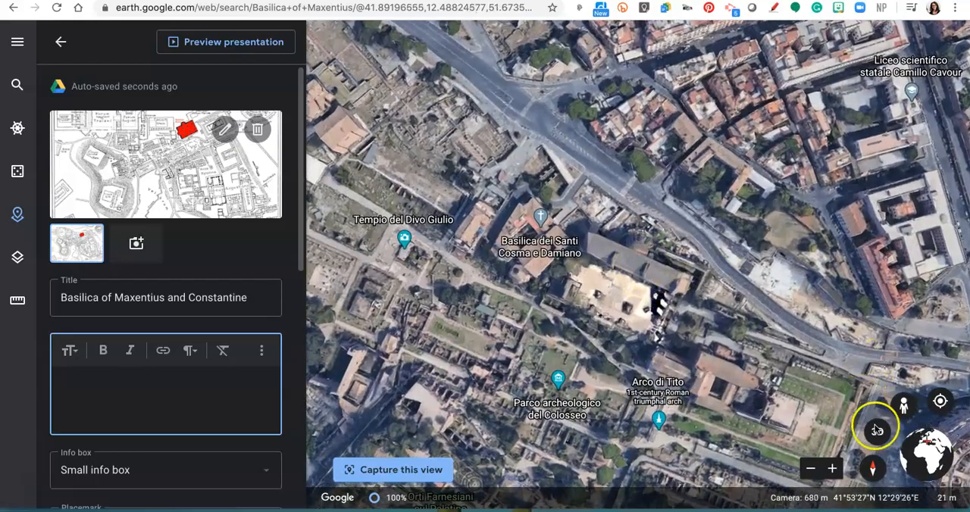
{"action": "left_click", "coordinate": [877, 430]}
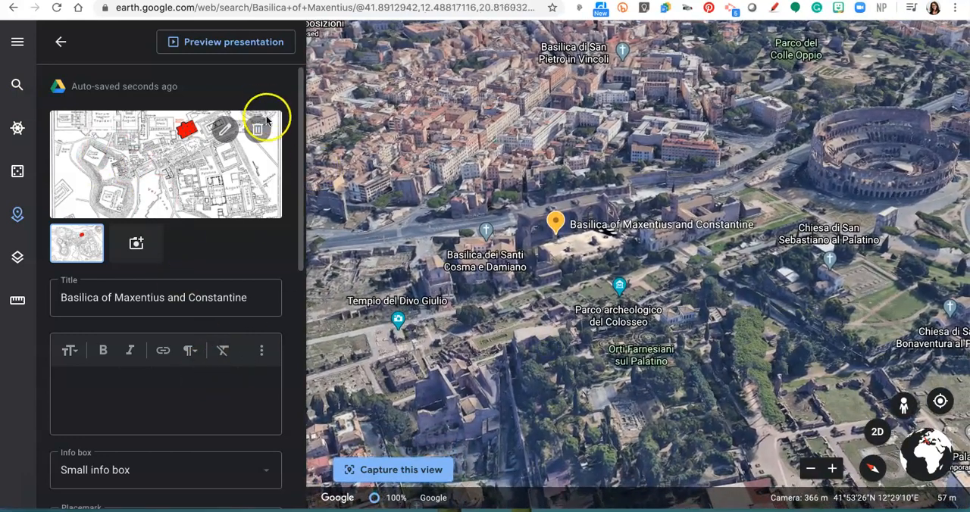
{"action": "left_click_drag", "start_coordinate": [910, 92], "coordinate": [931, 70]}
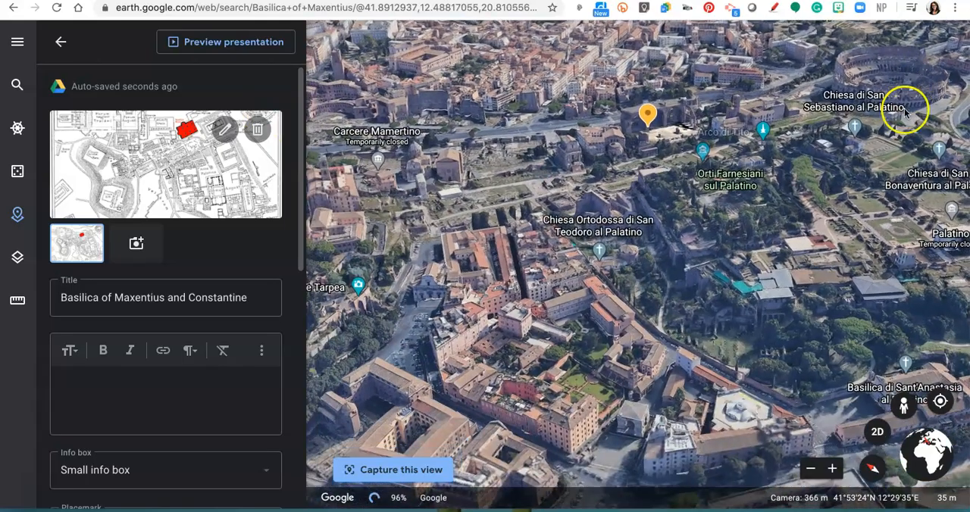
{"action": "left_click_drag", "start_coordinate": [902, 125], "coordinate": [921, 145]}
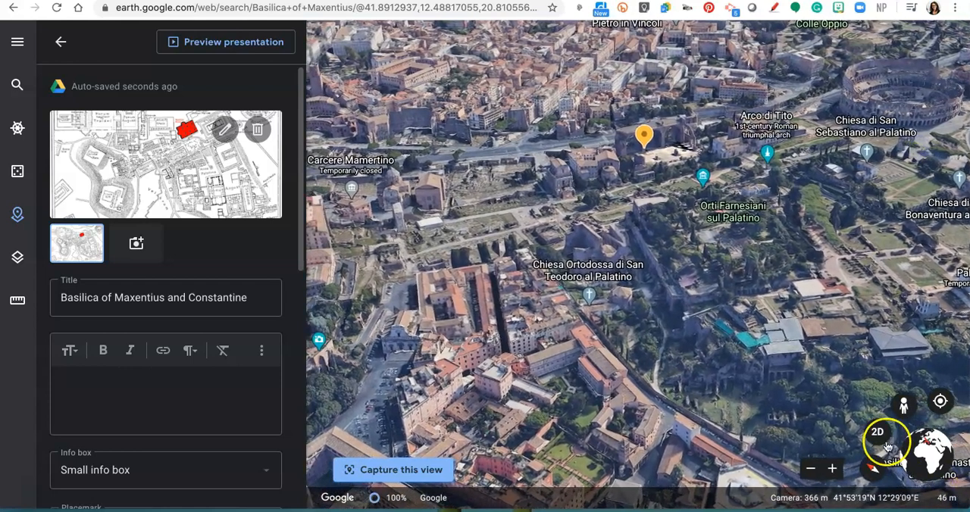
{"action": "left_click", "coordinate": [877, 433]}
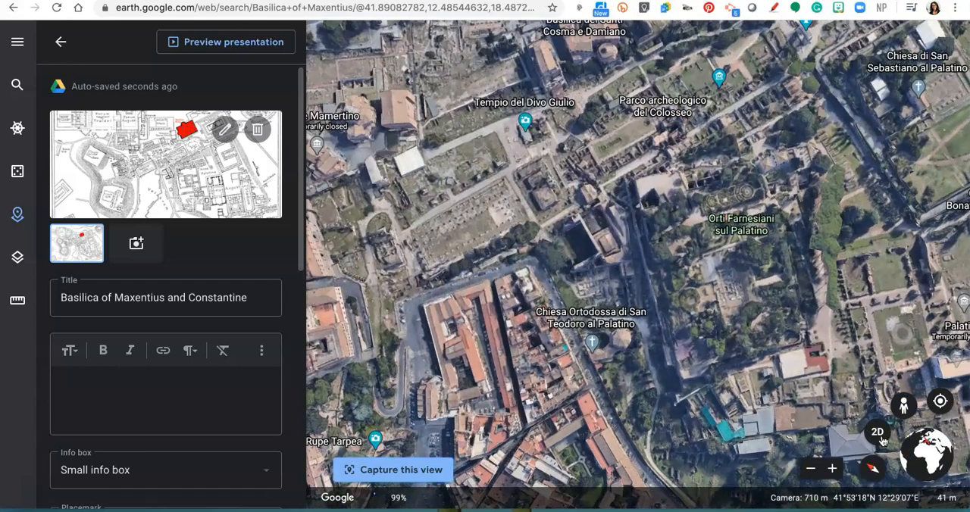
{"action": "left_click_drag", "start_coordinate": [800, 199], "coordinate": [791, 263]}
{"action": "scroll", "coordinate": [791, 259], "scroll_direction": "down", "scroll_amount": 2}
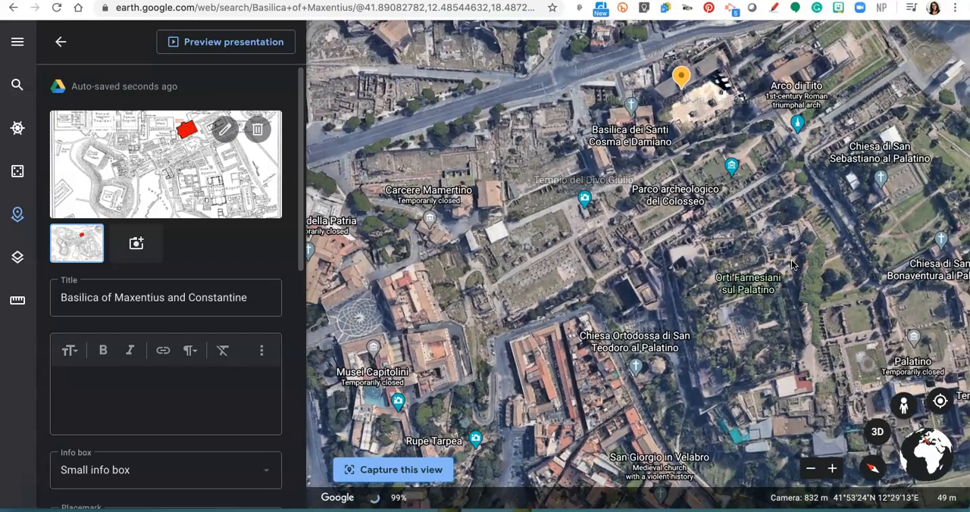
{"action": "scroll", "coordinate": [791, 265], "scroll_direction": "down", "scroll_amount": 2}
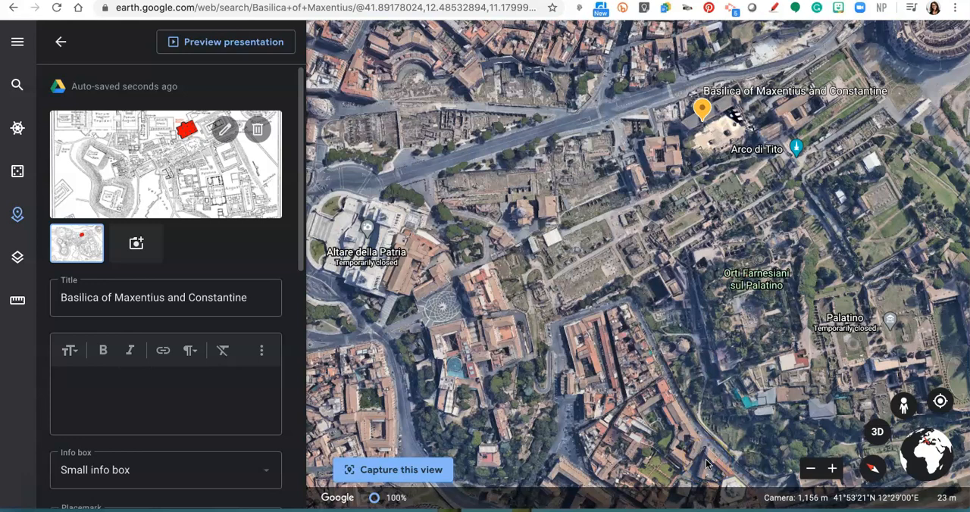
{"action": "left_click", "coordinate": [396, 470]}
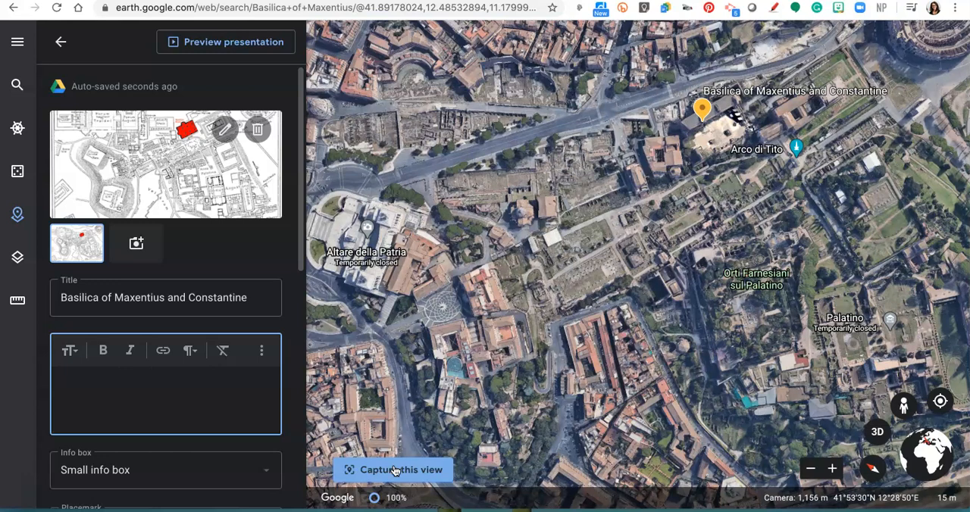
{"action": "left_click", "coordinate": [114, 420]}
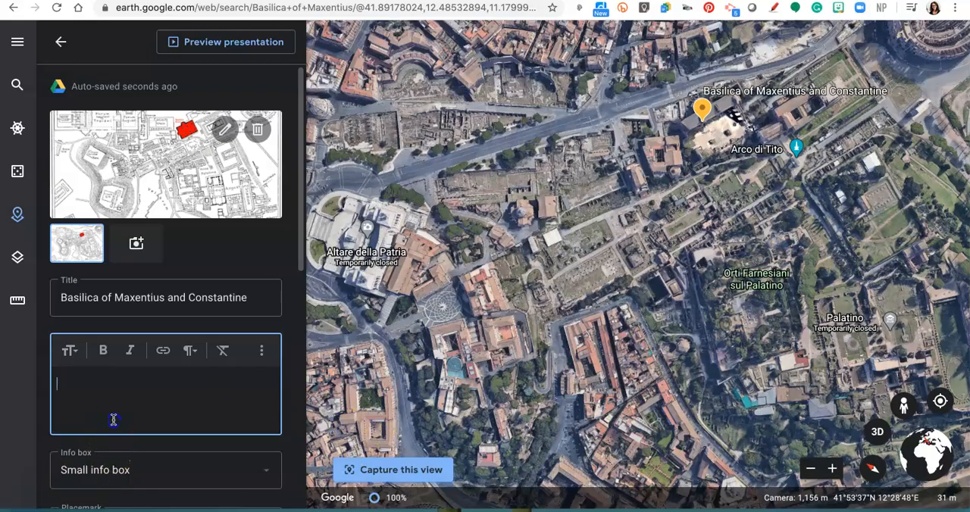
{"action": "left_click", "coordinate": [135, 241]}
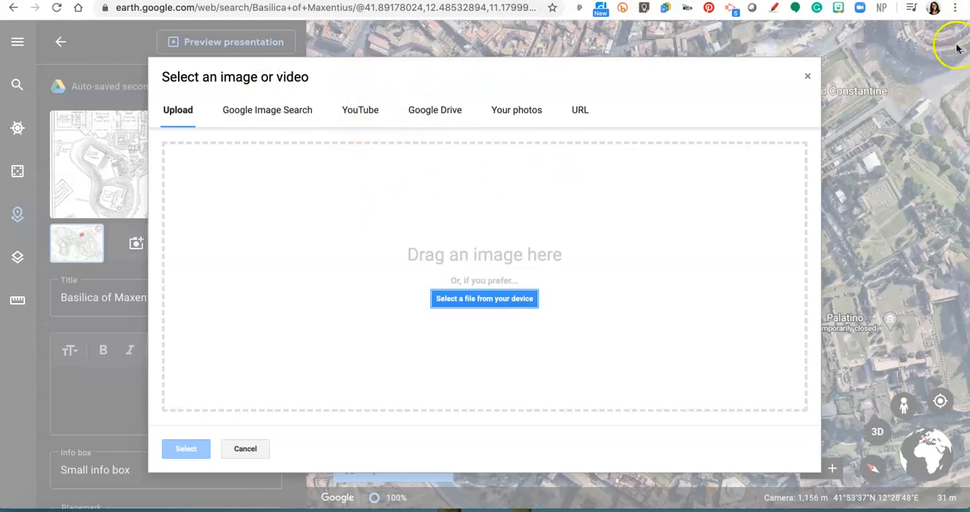
{"action": "left_click", "coordinate": [812, 78]}
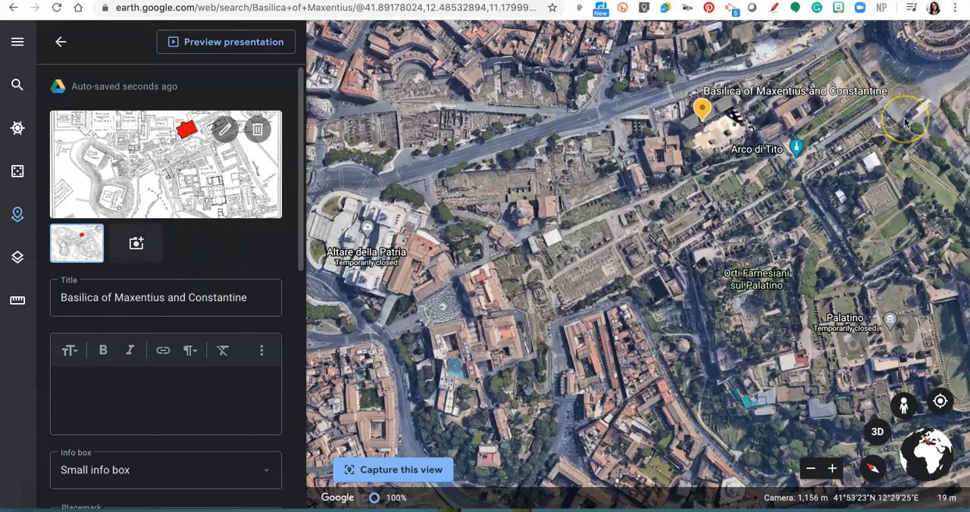
{"action": "scroll", "coordinate": [124, 371], "scroll_direction": "down", "scroll_amount": 3}
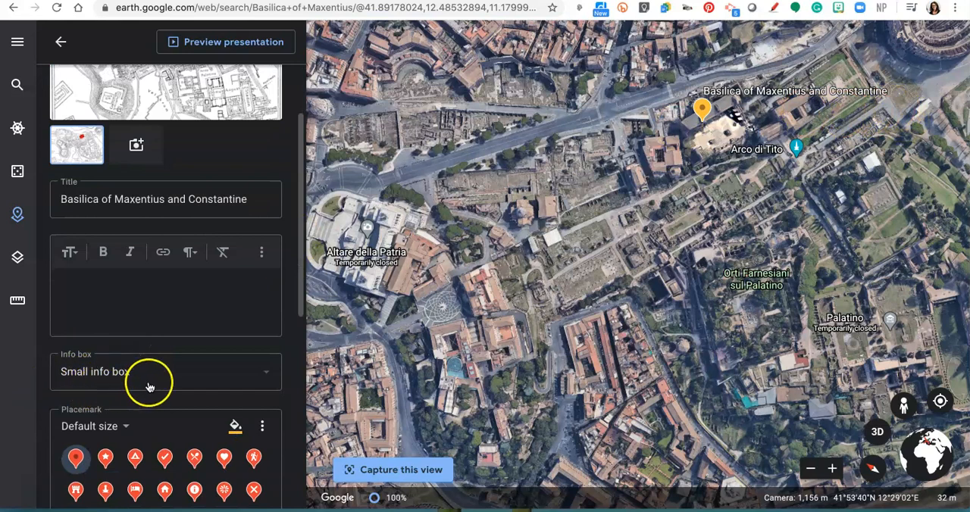
Step: Review the basilica place's info box sizes, placemark icons and manual view settings, and return to the project overview
{"action": "left_click", "coordinate": [149, 385]}
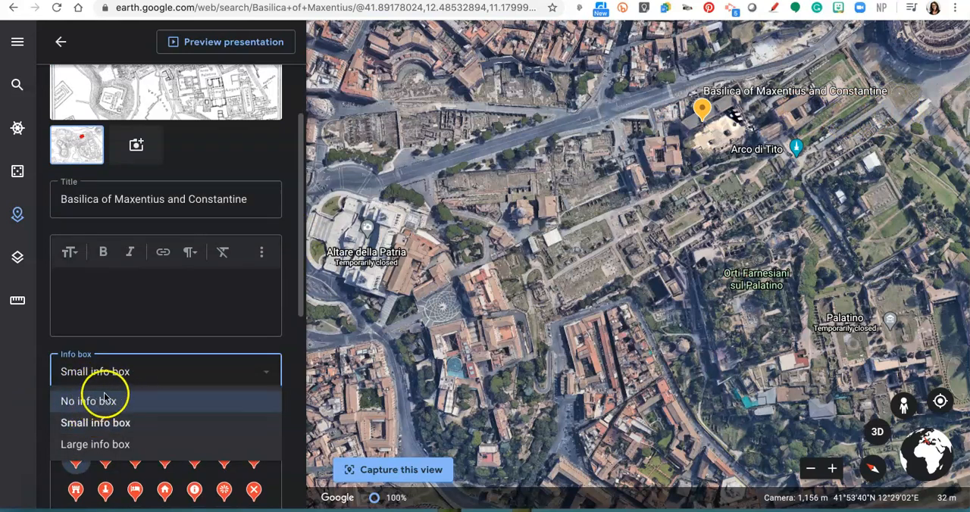
{"action": "left_click", "coordinate": [111, 278]}
{"action": "scroll", "coordinate": [112, 278], "scroll_direction": "down", "scroll_amount": 1}
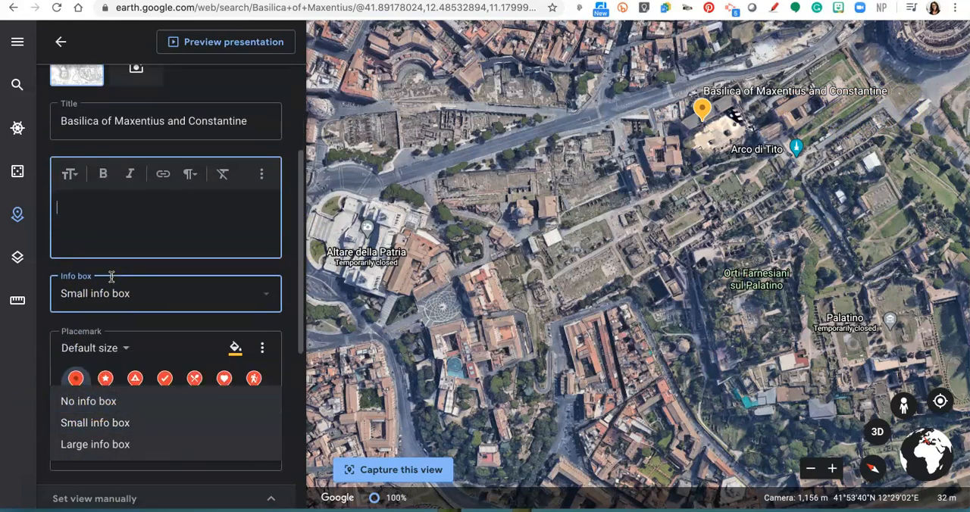
{"action": "left_click", "coordinate": [131, 288]}
{"action": "scroll", "coordinate": [132, 286], "scroll_direction": "down", "scroll_amount": 1}
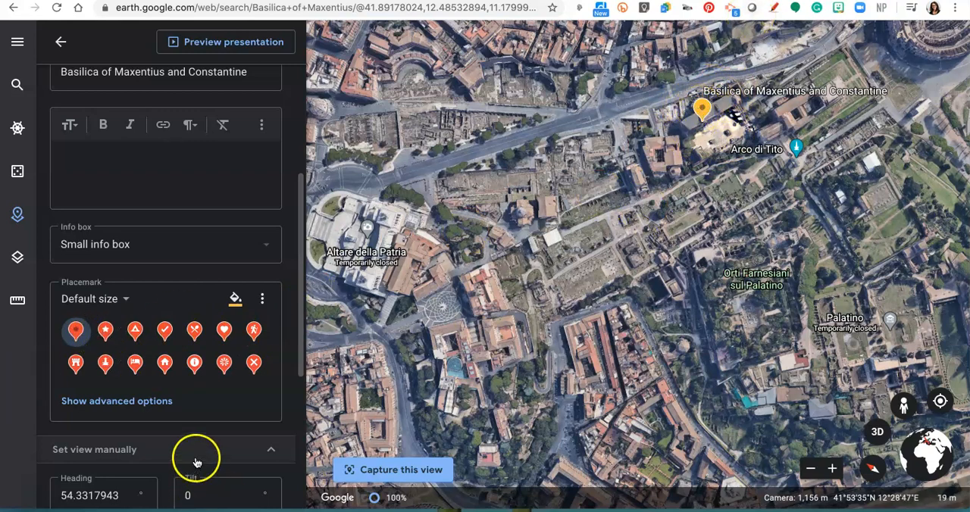
{"action": "scroll", "coordinate": [246, 382], "scroll_direction": "down", "scroll_amount": 1}
{"action": "scroll", "coordinate": [246, 381], "scroll_direction": "down", "scroll_amount": 2}
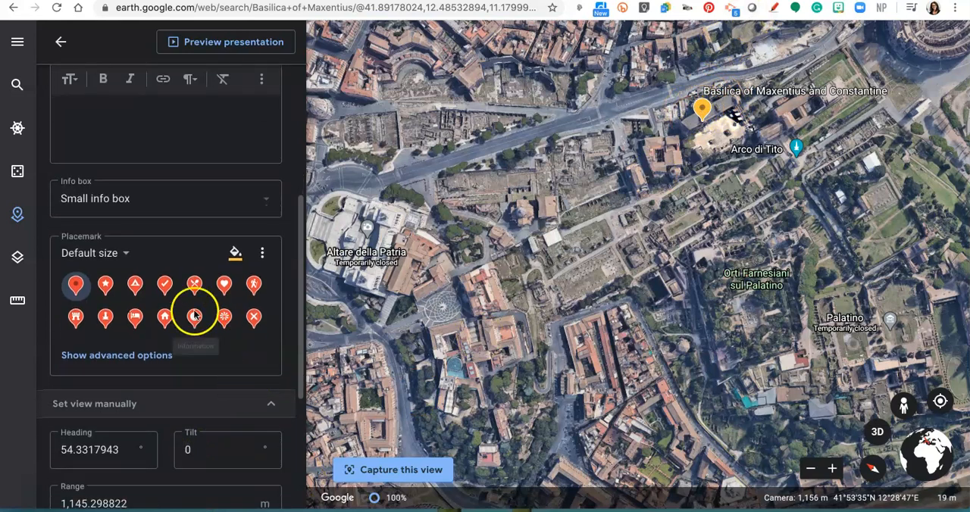
{"action": "scroll", "coordinate": [195, 310], "scroll_direction": "down", "scroll_amount": 5}
{"action": "scroll", "coordinate": [192, 309], "scroll_direction": "down", "scroll_amount": 1}
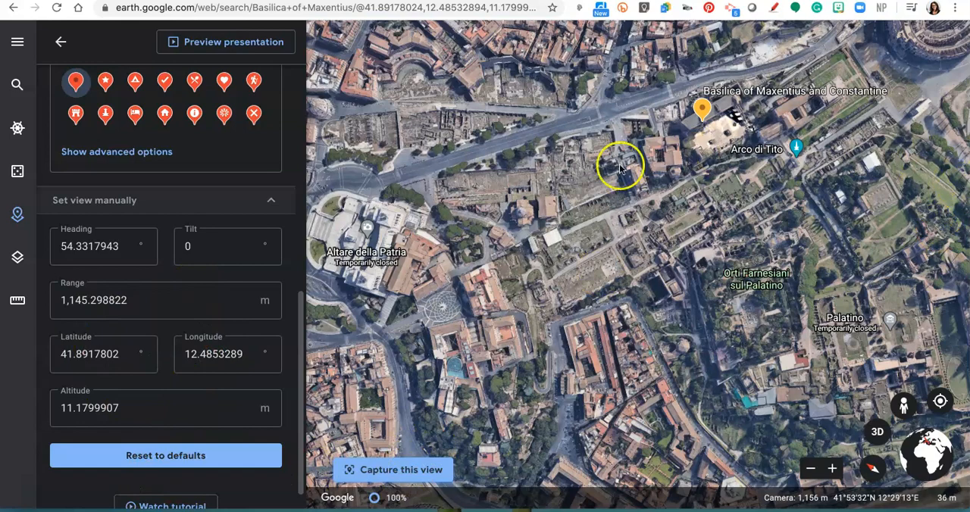
{"action": "scroll", "coordinate": [583, 207], "scroll_direction": "down", "scroll_amount": 3}
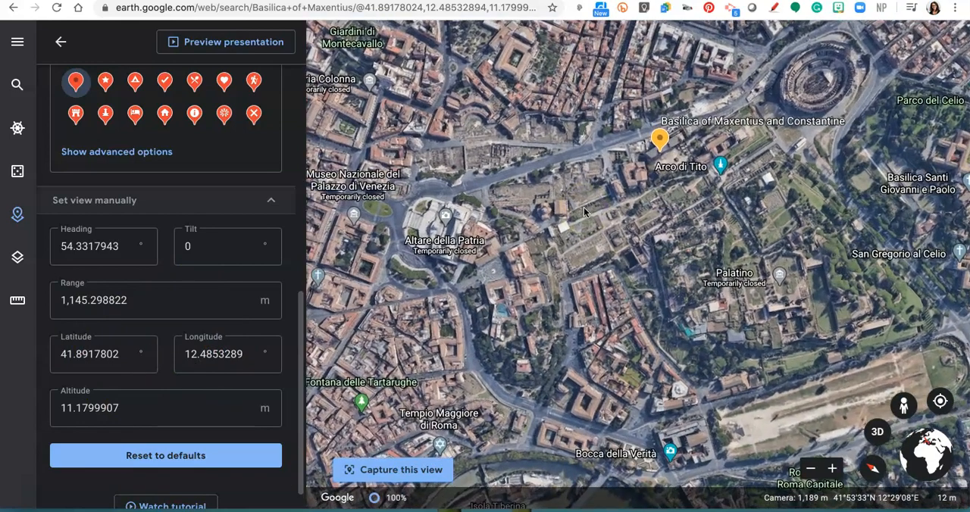
{"action": "left_click", "coordinate": [59, 42]}
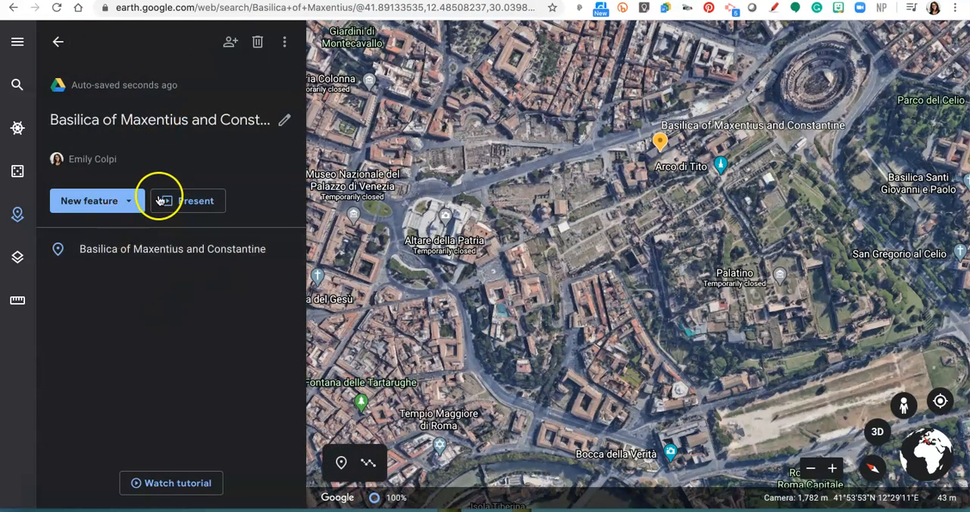
Step: Present the project and check its table of contents
{"action": "left_click", "coordinate": [184, 201]}
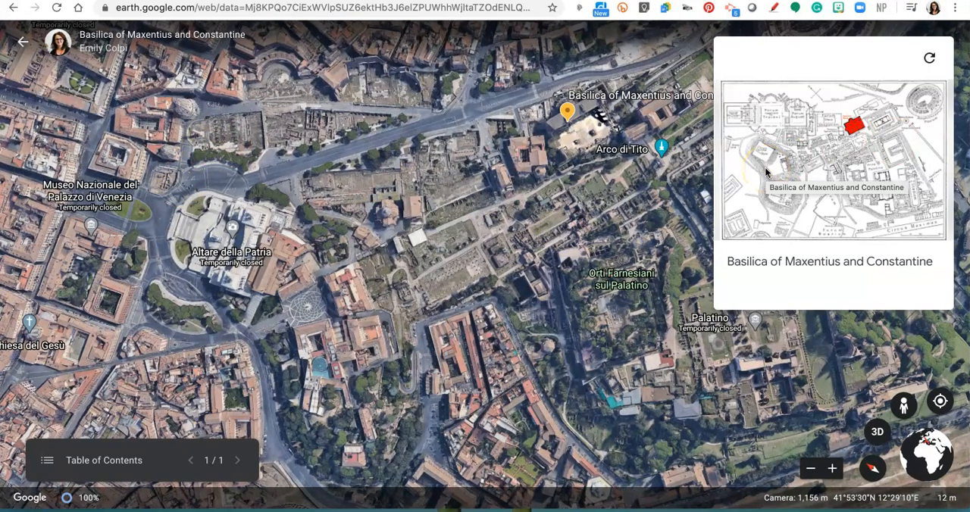
{"action": "left_click", "coordinate": [125, 463]}
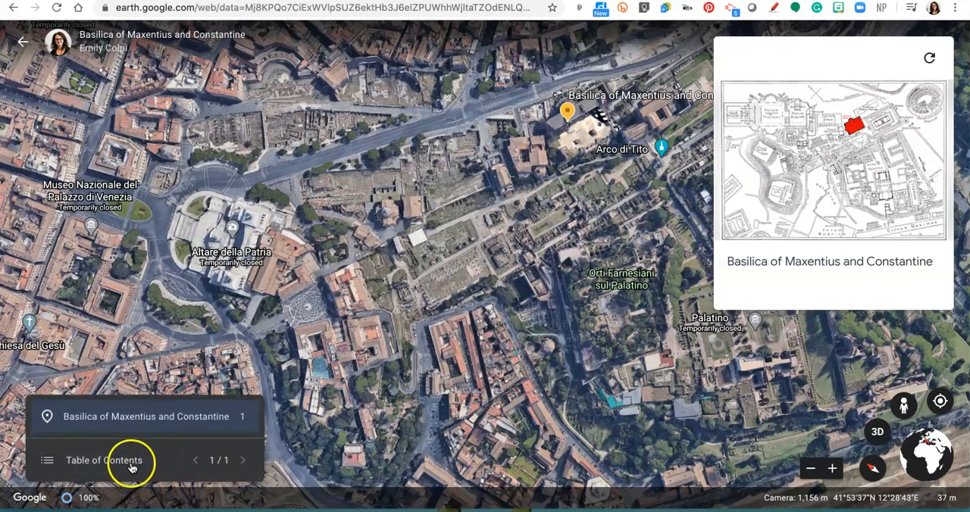
{"action": "left_click", "coordinate": [126, 460]}
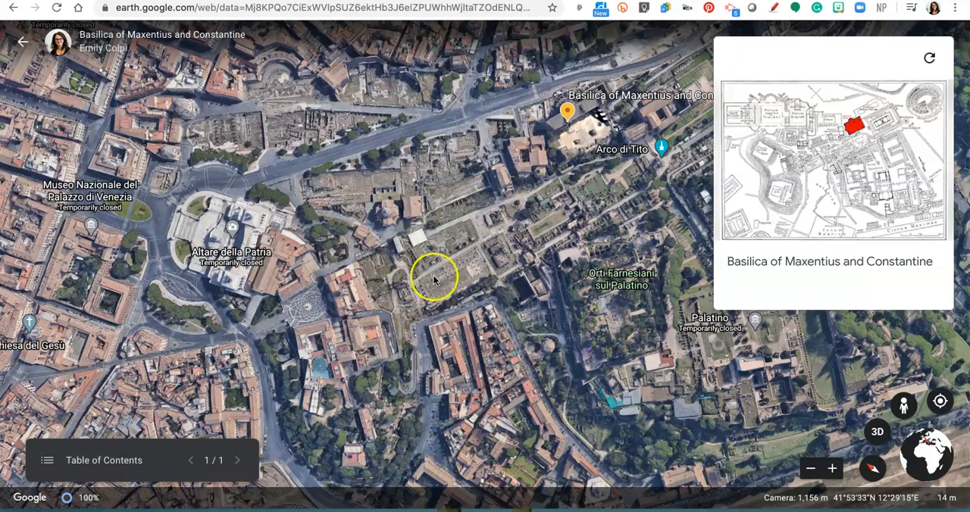
Step: Explore the presented basilica in 3D and from a Street View photo sphere within the ruins, and return to the project
{"action": "left_click", "coordinate": [837, 464]}
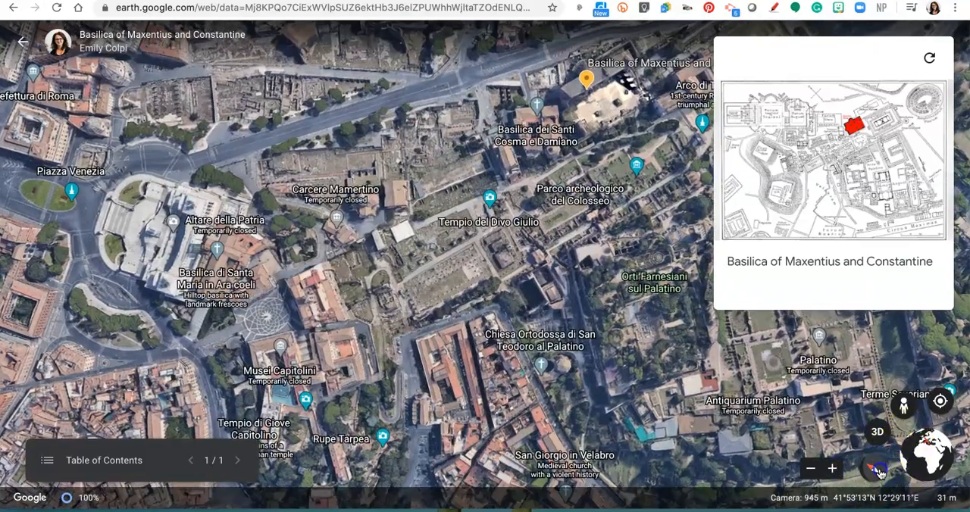
{"action": "left_click", "coordinate": [876, 469]}
{"action": "left_click", "coordinate": [879, 433]}
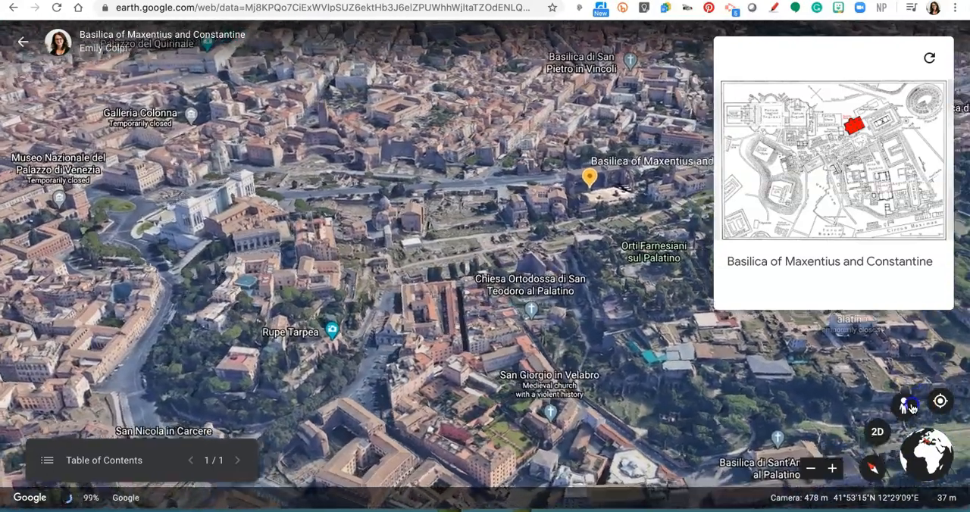
{"action": "left_click", "coordinate": [911, 408]}
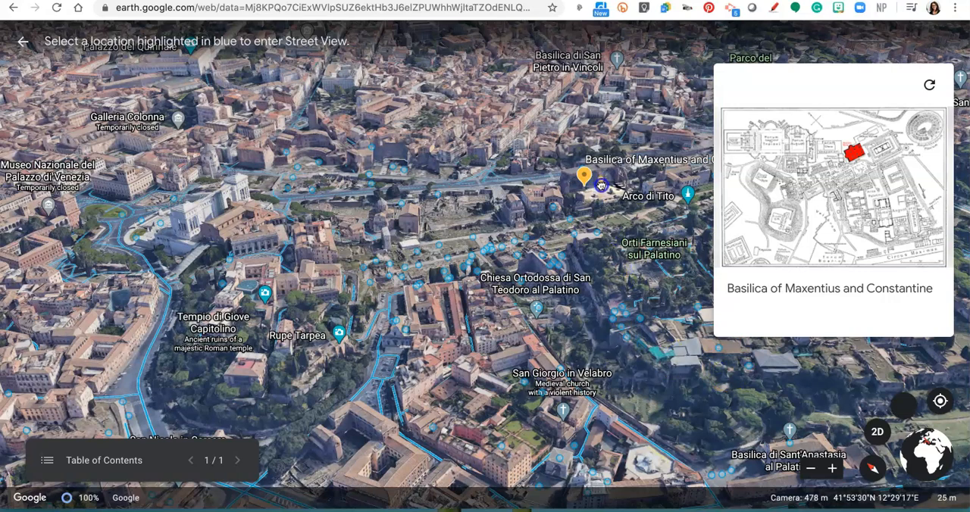
{"action": "left_click", "coordinate": [601, 186]}
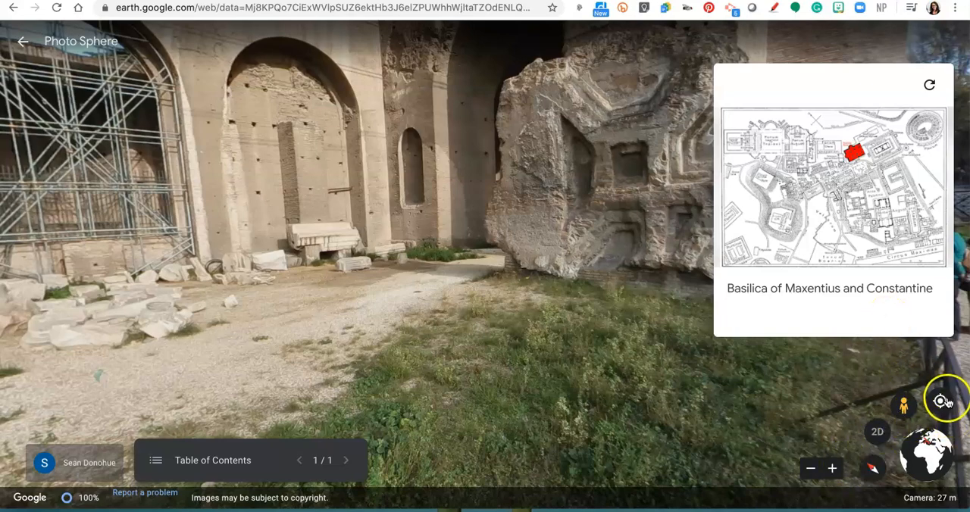
{"action": "left_click", "coordinate": [22, 43]}
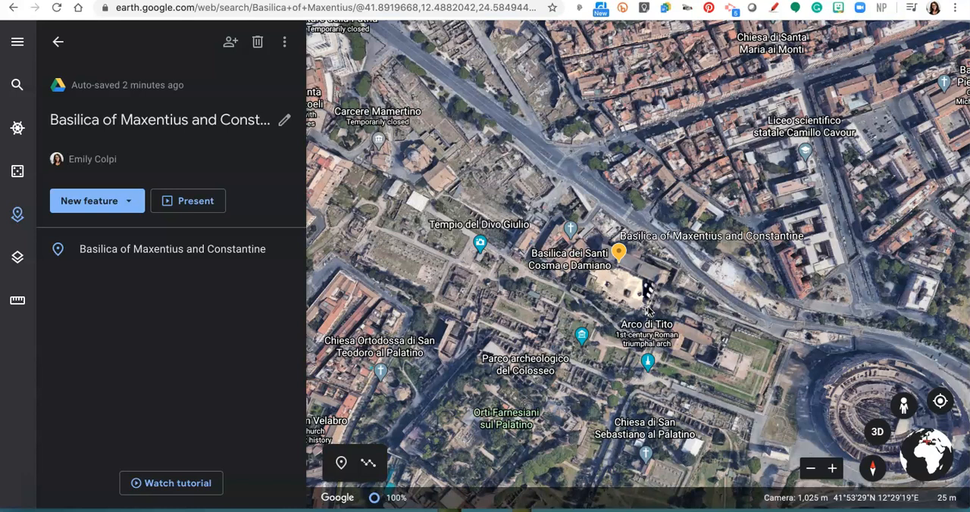
{"action": "left_click", "coordinate": [128, 209]}
{"action": "left_click", "coordinate": [128, 210]}
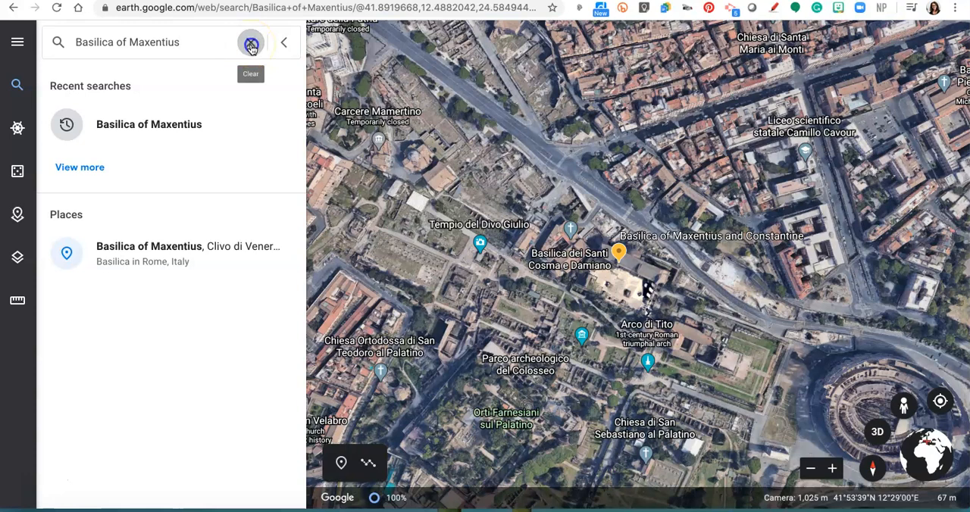
{"action": "left_click", "coordinate": [17, 215]}
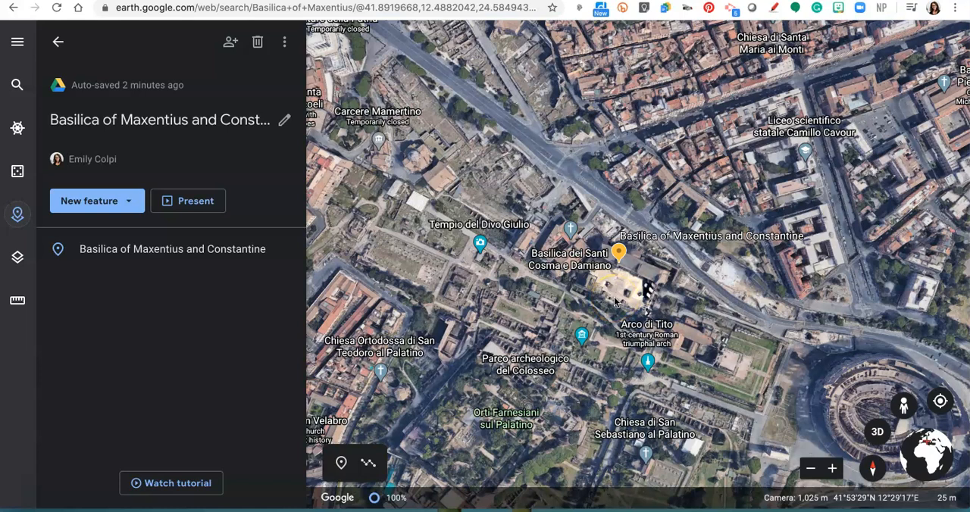
Step: Enter Street View on Via dei Fori Imperiali, on the road running behind the Basilica of Maxentius and Constantine
{"action": "left_click", "coordinate": [906, 409]}
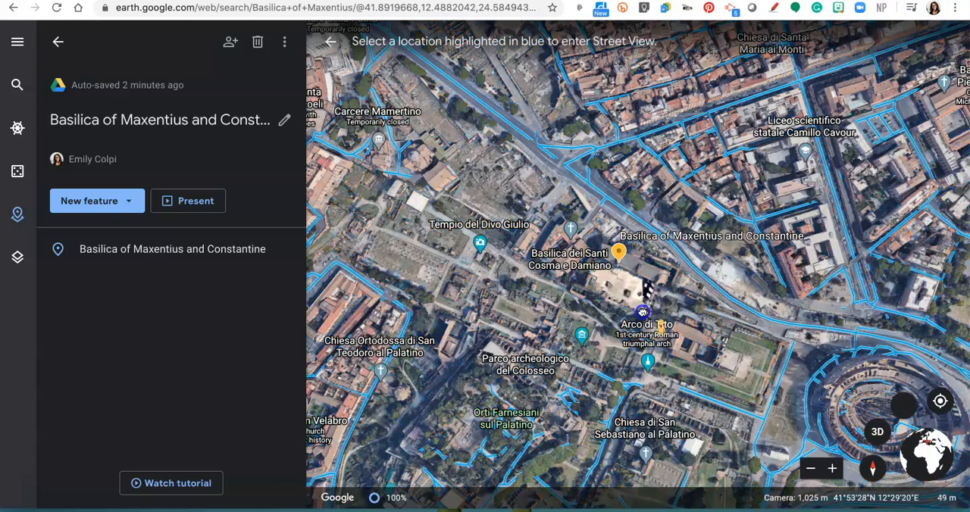
{"action": "left_click", "coordinate": [904, 406]}
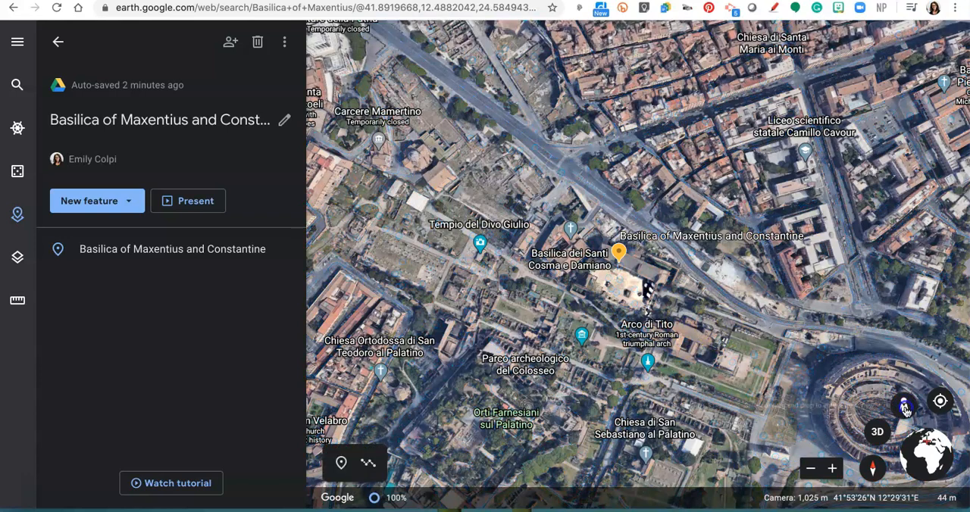
{"action": "left_click", "coordinate": [905, 403]}
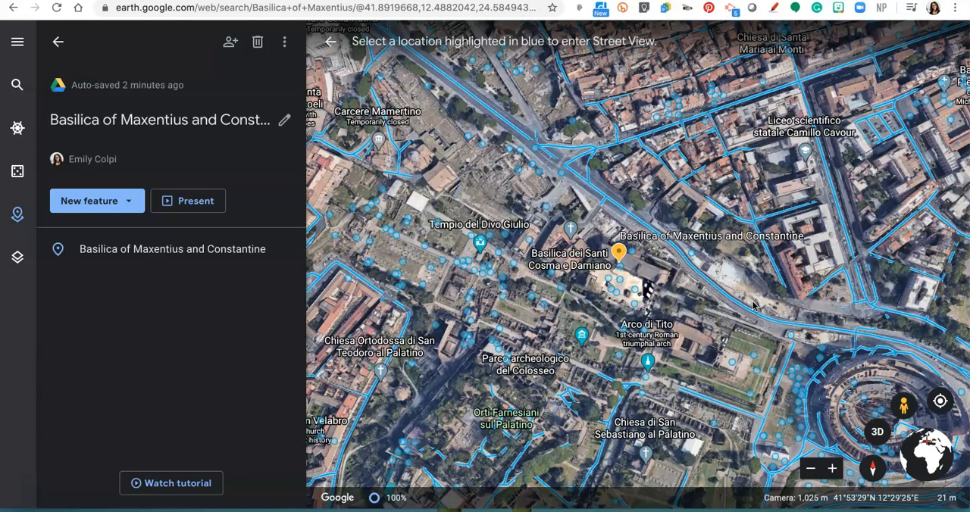
{"action": "scroll", "coordinate": [721, 359], "scroll_direction": "up", "scroll_amount": 5}
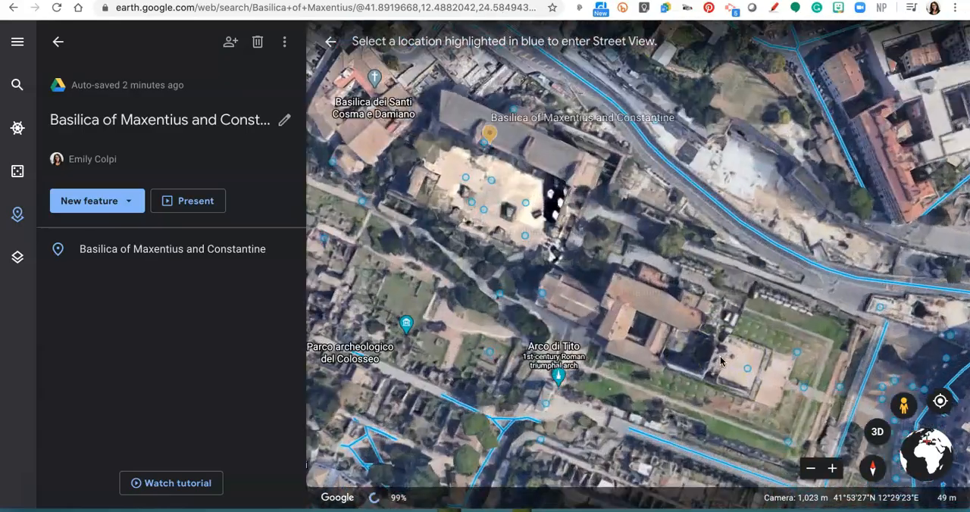
{"action": "scroll", "coordinate": [721, 361], "scroll_direction": "down", "scroll_amount": 5}
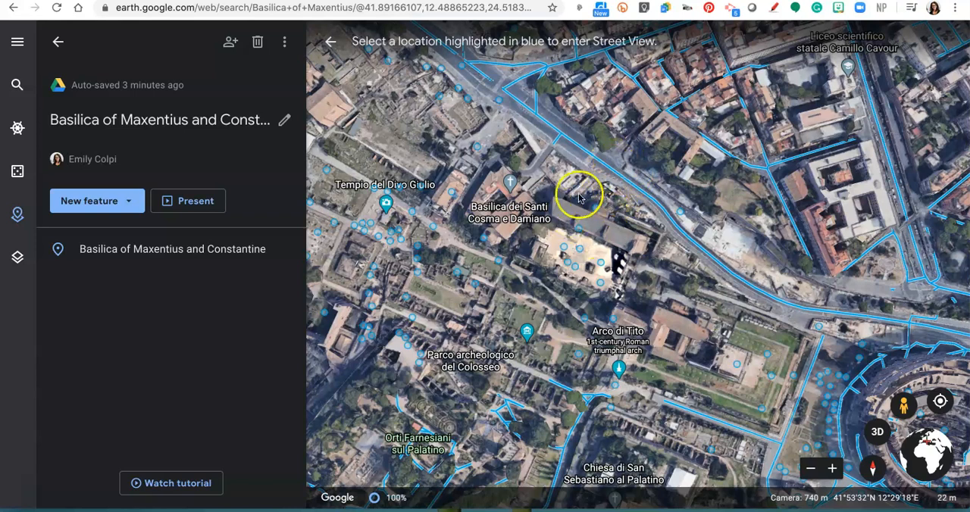
{"action": "left_click", "coordinate": [619, 173]}
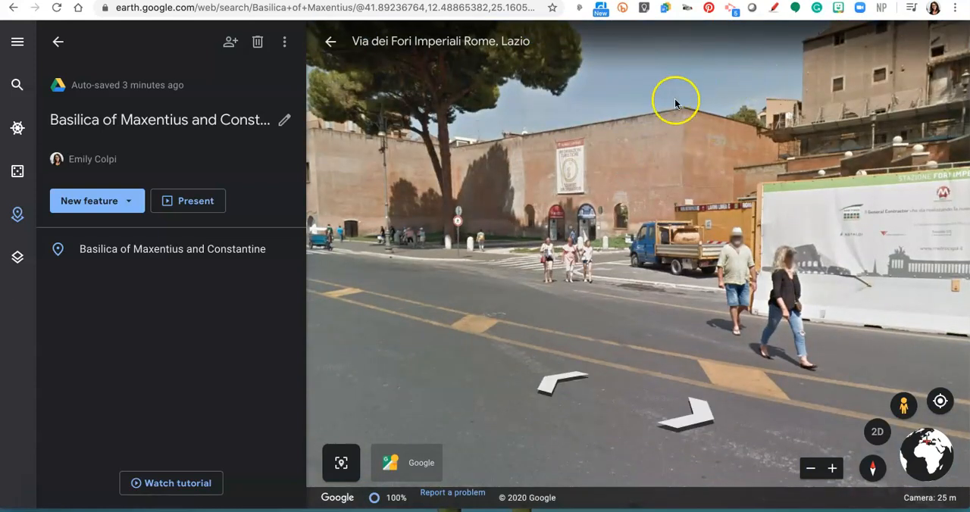
Step: Turn the Street View on Via dei Fori Imperiali to face the basilica's scaffolded rear wall
{"action": "left_click_drag", "start_coordinate": [738, 130], "coordinate": [616, 123]}
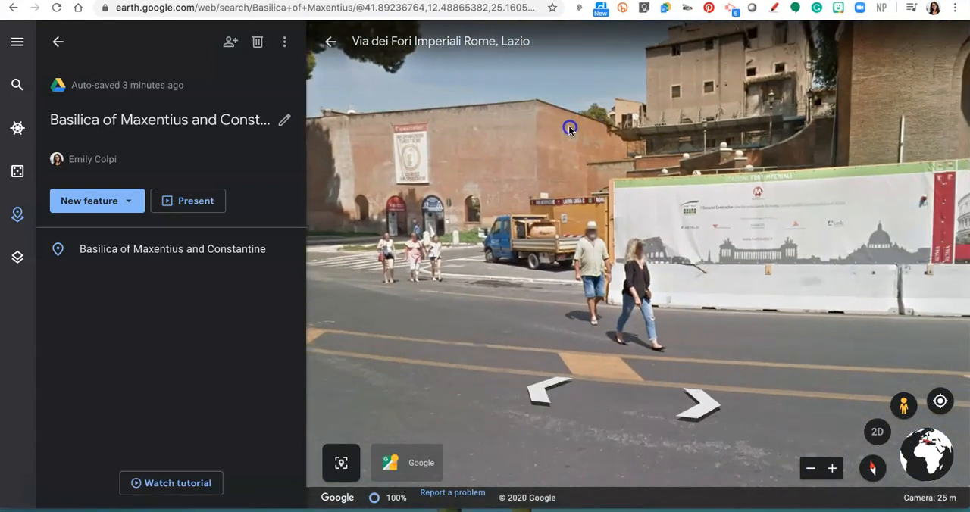
{"action": "left_click_drag", "start_coordinate": [761, 174], "coordinate": [488, 163]}
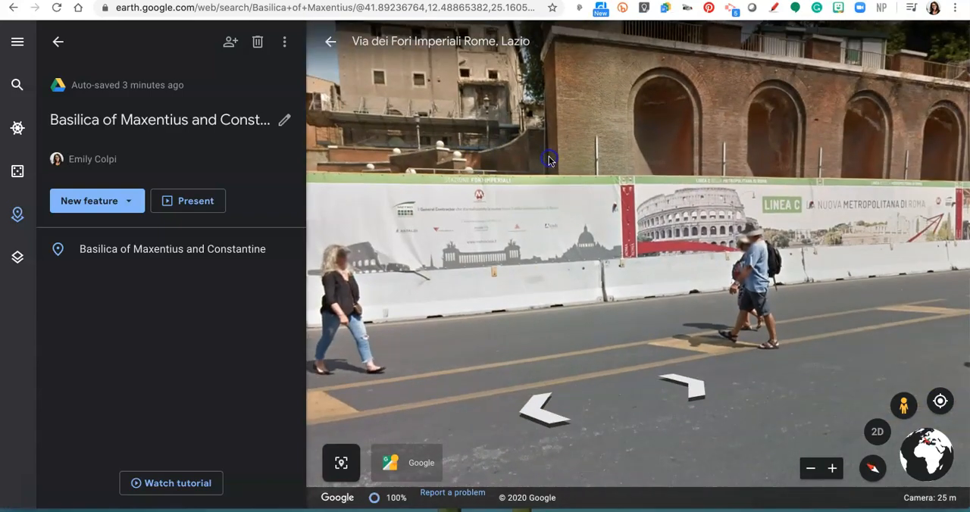
{"action": "left_click", "coordinate": [566, 160]}
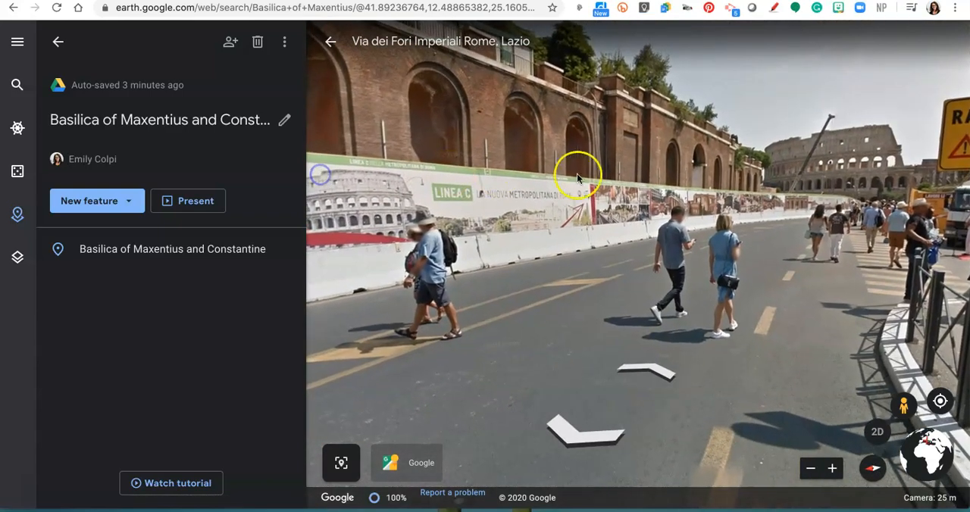
{"action": "left_click_drag", "start_coordinate": [582, 180], "coordinate": [369, 188]}
{"action": "left_click_drag", "start_coordinate": [607, 203], "coordinate": [191, 241]}
{"action": "left_click_drag", "start_coordinate": [604, 221], "coordinate": [309, 233]}
{"action": "left_click_drag", "start_coordinate": [708, 173], "coordinate": [806, 205]}
{"action": "left_click", "coordinate": [648, 204]}
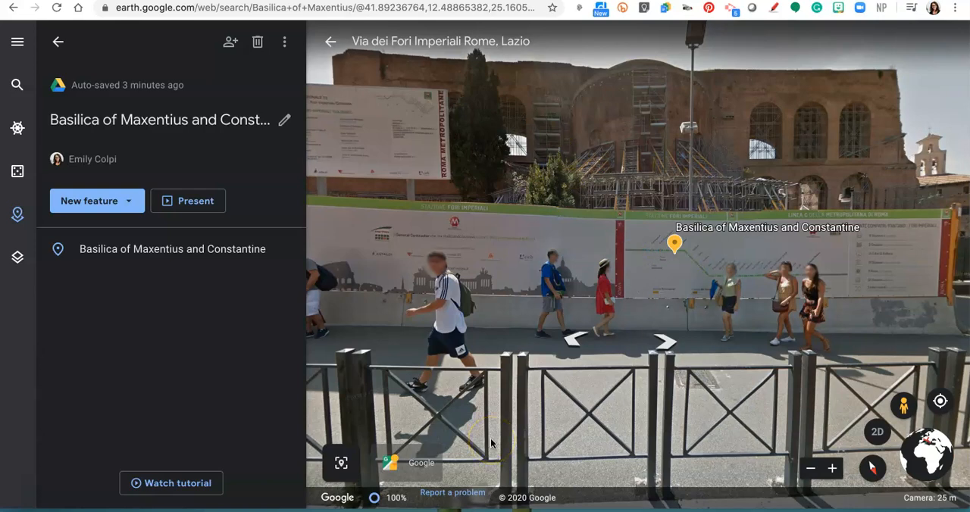
Step: Center the scaffolding in the Street View, capture it and save it to the basilica project as a place titled "Scaffolding"
{"action": "left_click_drag", "start_coordinate": [515, 180], "coordinate": [555, 163]}
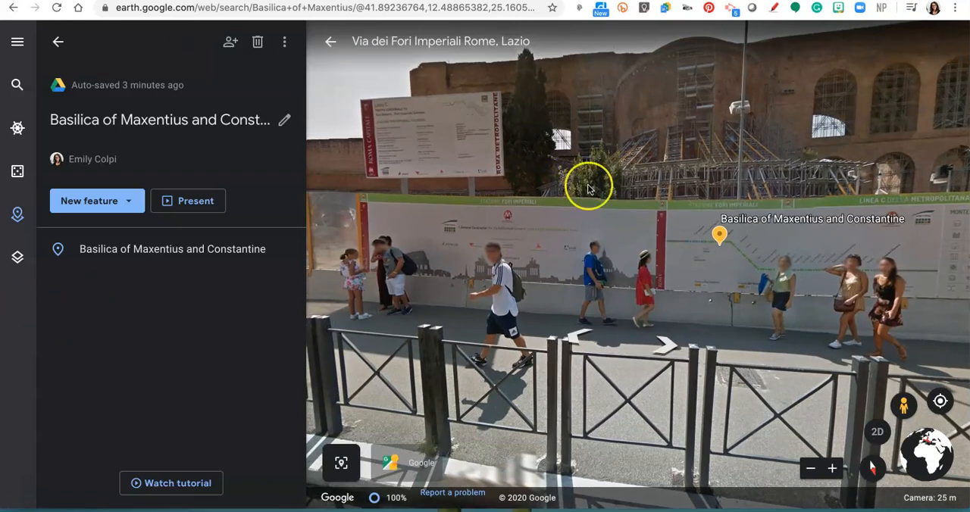
{"action": "left_click_drag", "start_coordinate": [701, 134], "coordinate": [676, 138]}
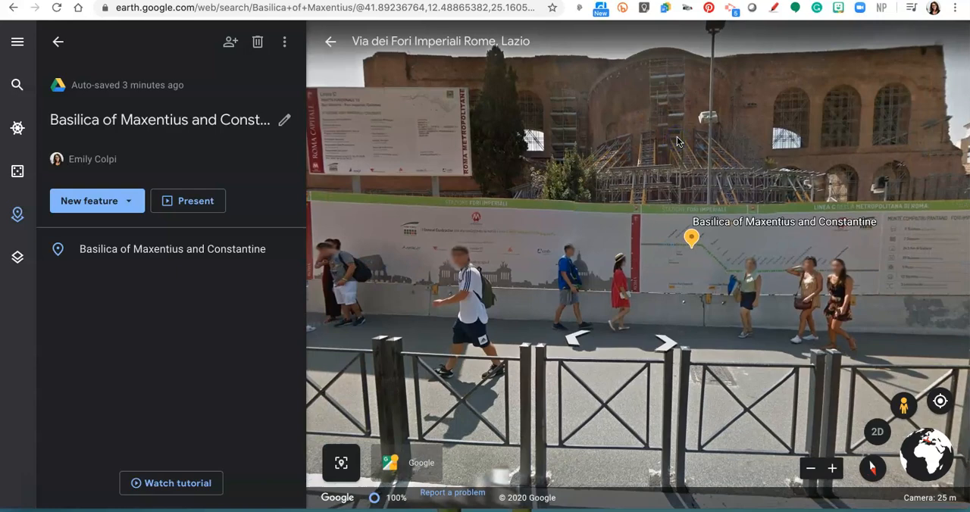
{"action": "scroll", "coordinate": [703, 125], "scroll_direction": "up", "scroll_amount": 3}
{"action": "scroll", "coordinate": [703, 124], "scroll_direction": "down", "scroll_amount": 3}
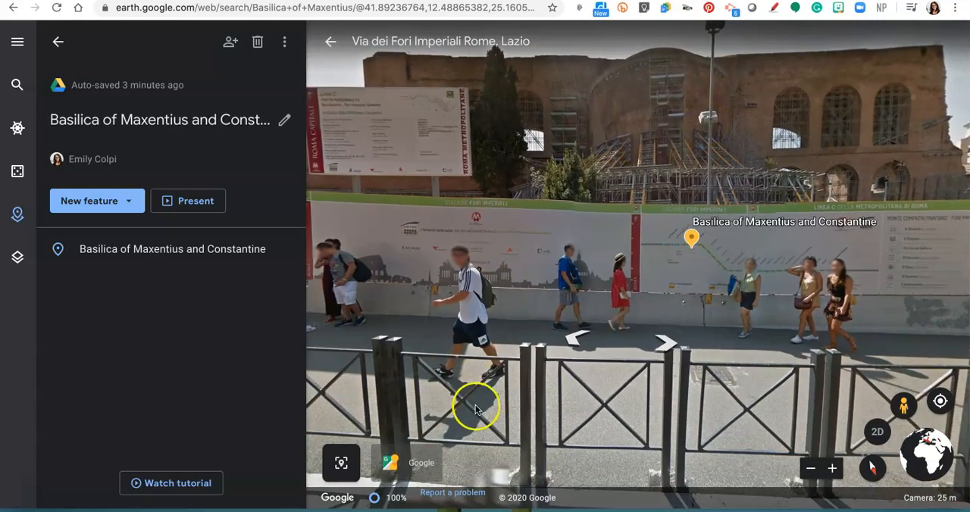
{"action": "left_click", "coordinate": [341, 466]}
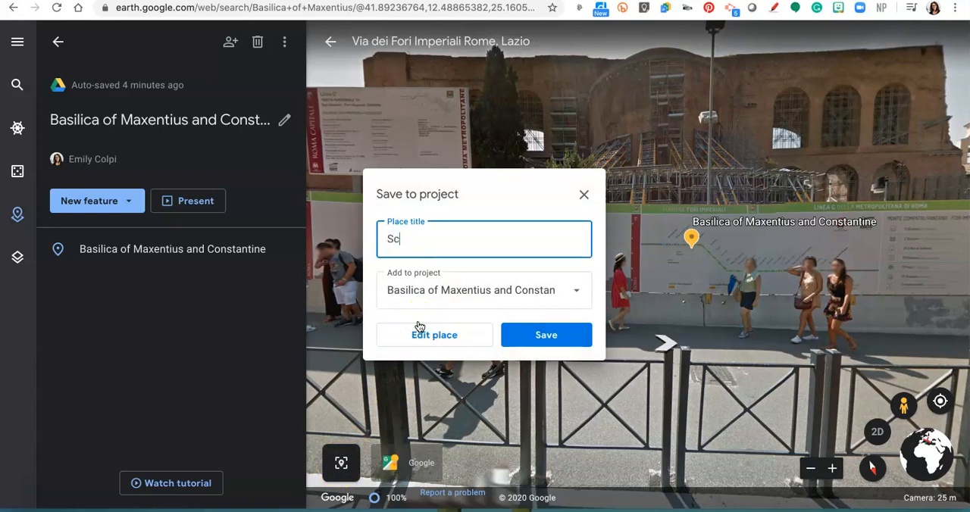
{"action": "left_click", "coordinate": [545, 335]}
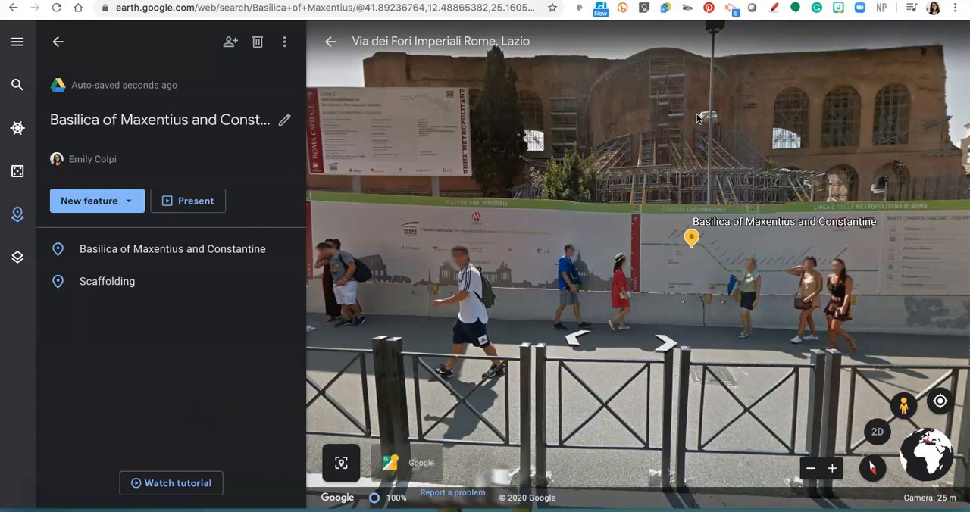
Step: Open the Scaffolding place for editing and reframe its Street View closer to the scaffolded wall
{"action": "left_click_drag", "start_coordinate": [729, 117], "coordinate": [821, 142]}
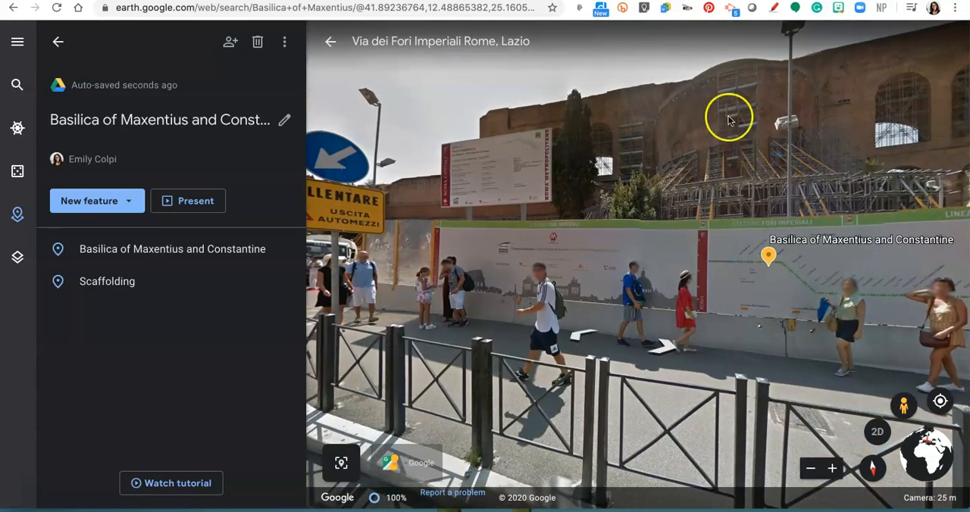
{"action": "mouse_move", "coordinate": [125, 283]}
{"action": "mouse_move", "coordinate": [163, 280]}
{"action": "left_mouse_down"}
{"action": "mouse_move", "coordinate": [119, 251]}
{"action": "mouse_move", "coordinate": [143, 293]}
{"action": "left_mouse_up"}
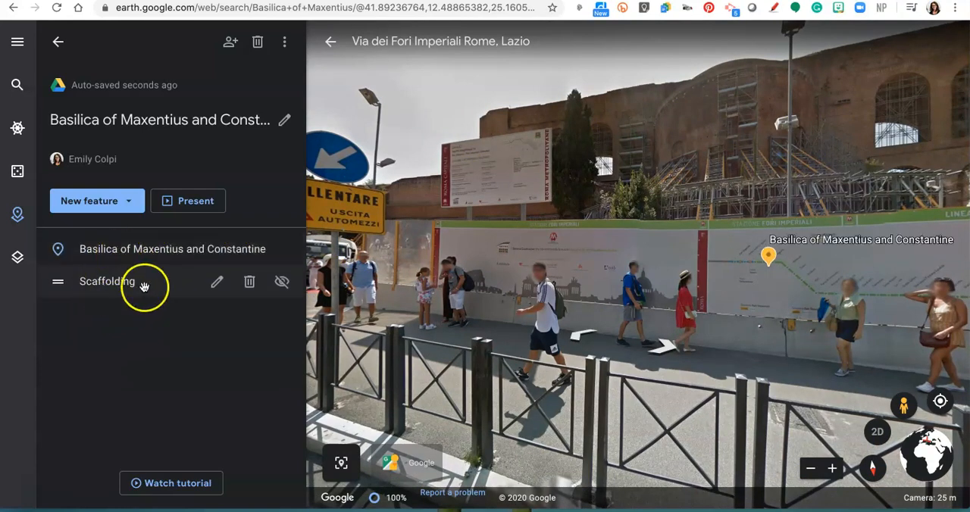
{"action": "left_click", "coordinate": [216, 285]}
{"action": "left_click", "coordinate": [635, 275]}
{"action": "left_click", "coordinate": [635, 206]}
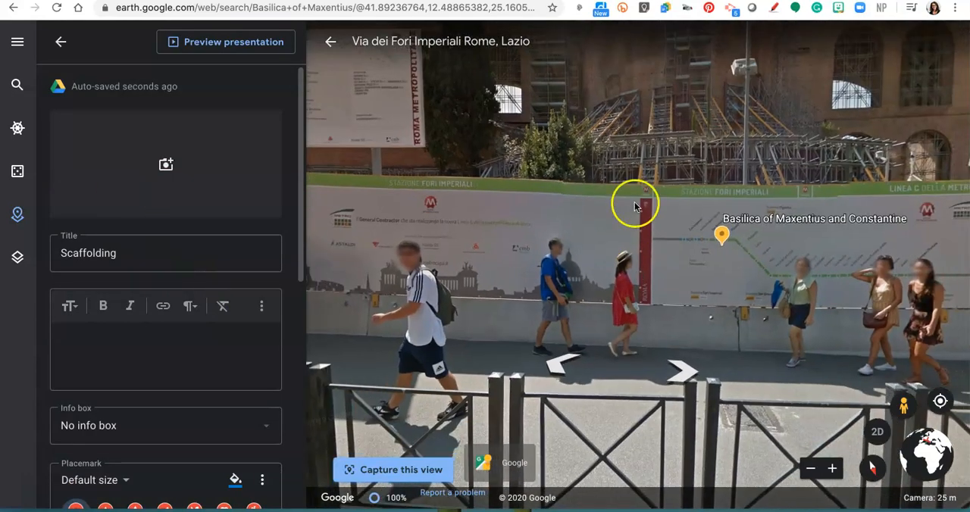
Step: Start adding an image to the Scaffolding place by searching Google Images for "Basilica of Maxentius and Constantine"
{"action": "left_click", "coordinate": [168, 171]}
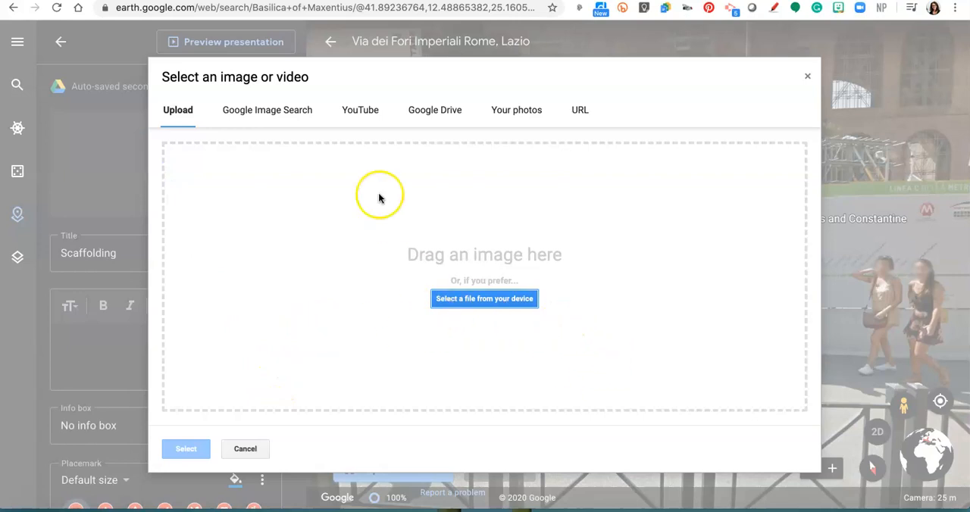
{"action": "left_click", "coordinate": [296, 113]}
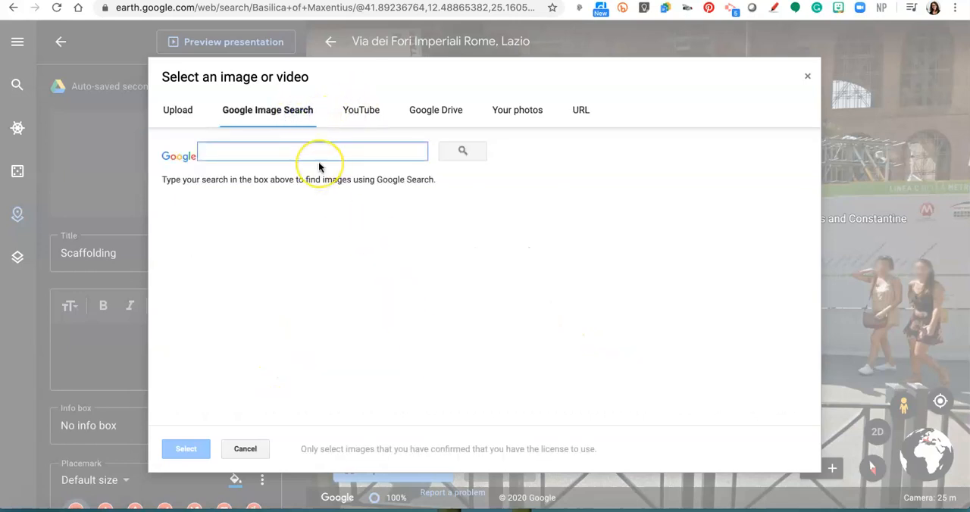
{"action": "type", "text": "Basilica of Maxentius and Constantine"}
{"action": "key", "text": "Return"}
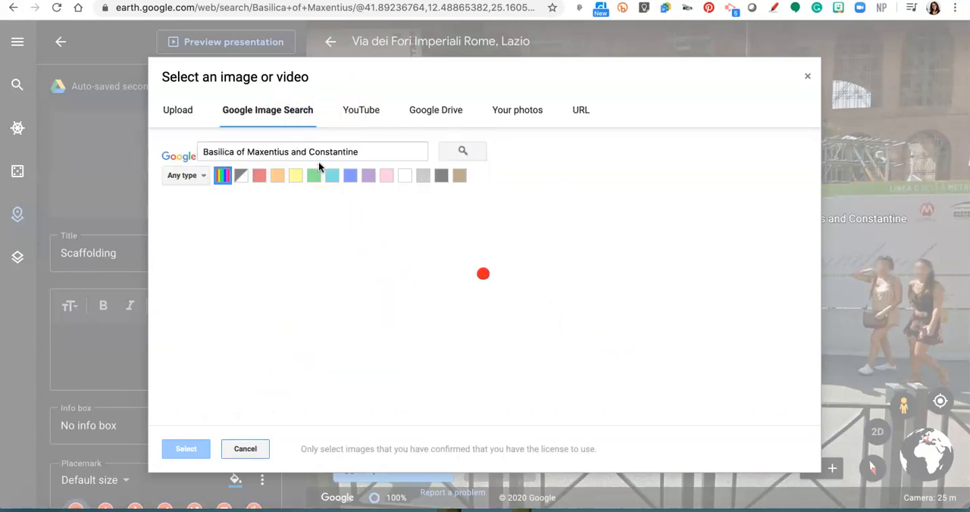
{"action": "left_click", "coordinate": [459, 393]}
Step: Add the warm-toned photo of the basilica's three arches above green shrubs to the Scaffolding place and finish editing it
{"action": "scroll", "coordinate": [417, 325], "scroll_direction": "down", "scroll_amount": 5}
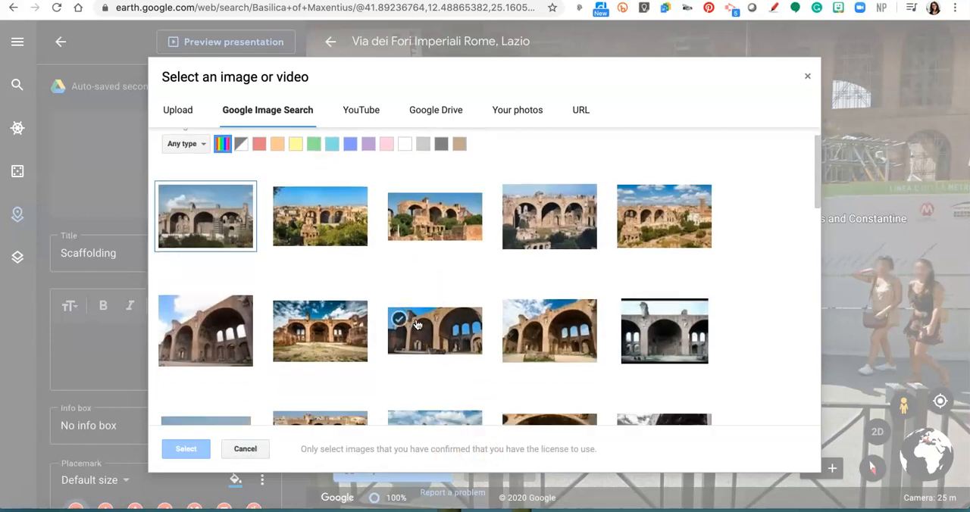
{"action": "scroll", "coordinate": [417, 325], "scroll_direction": "down", "scroll_amount": 10}
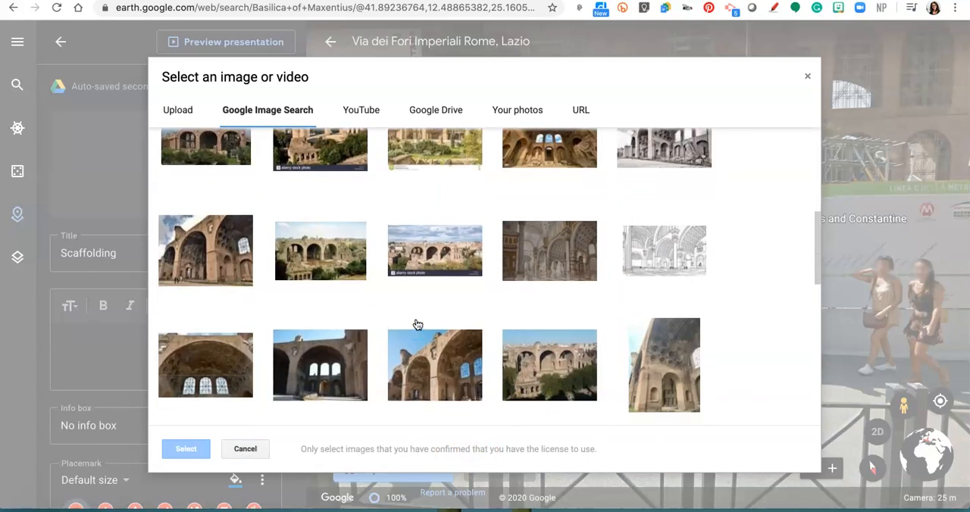
{"action": "scroll", "coordinate": [417, 325], "scroll_direction": "down", "scroll_amount": 4}
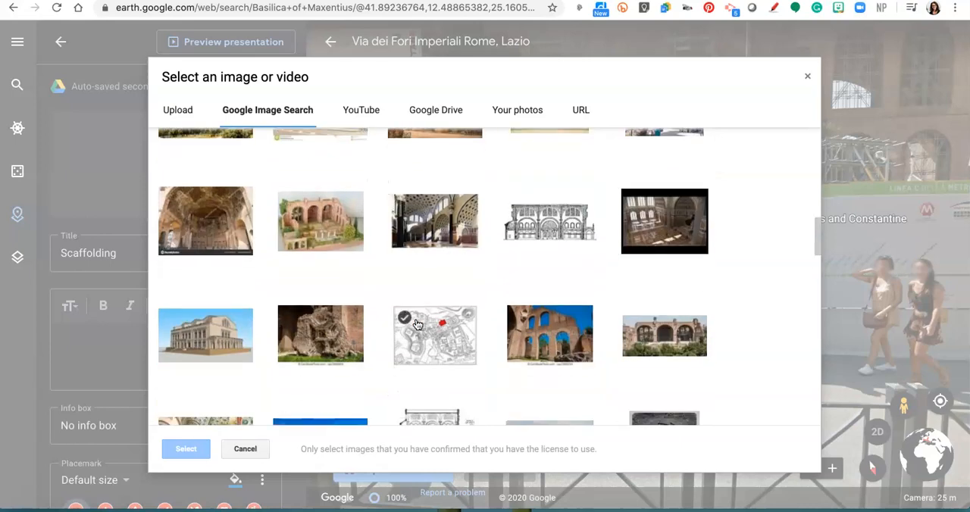
{"action": "scroll", "coordinate": [418, 324], "scroll_direction": "down", "scroll_amount": 6}
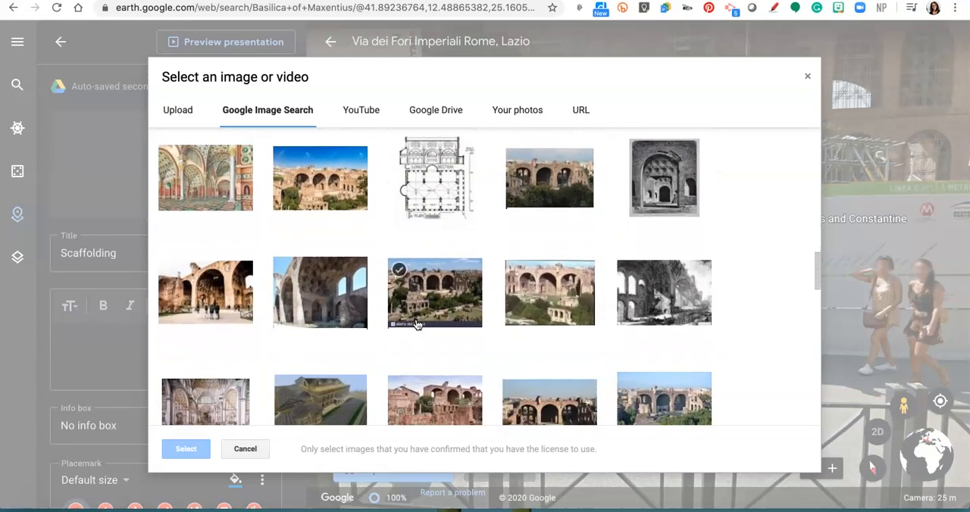
{"action": "scroll", "coordinate": [418, 324], "scroll_direction": "down", "scroll_amount": 3}
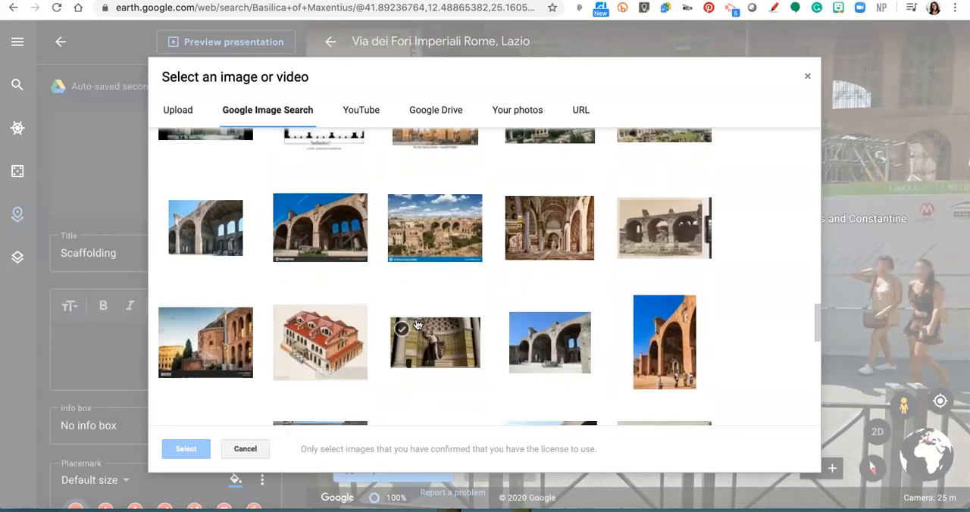
{"action": "scroll", "coordinate": [418, 325], "scroll_direction": "down", "scroll_amount": 5}
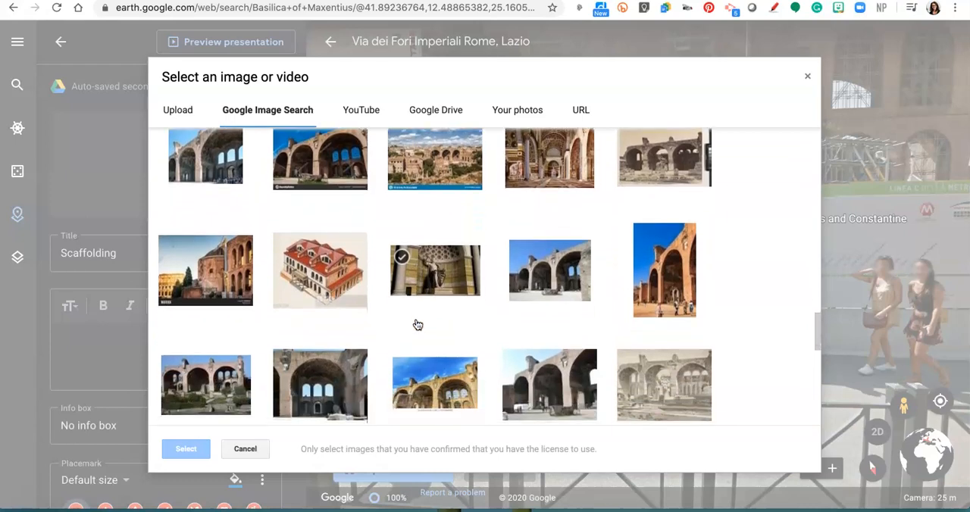
{"action": "scroll", "coordinate": [418, 324], "scroll_direction": "down", "scroll_amount": 4}
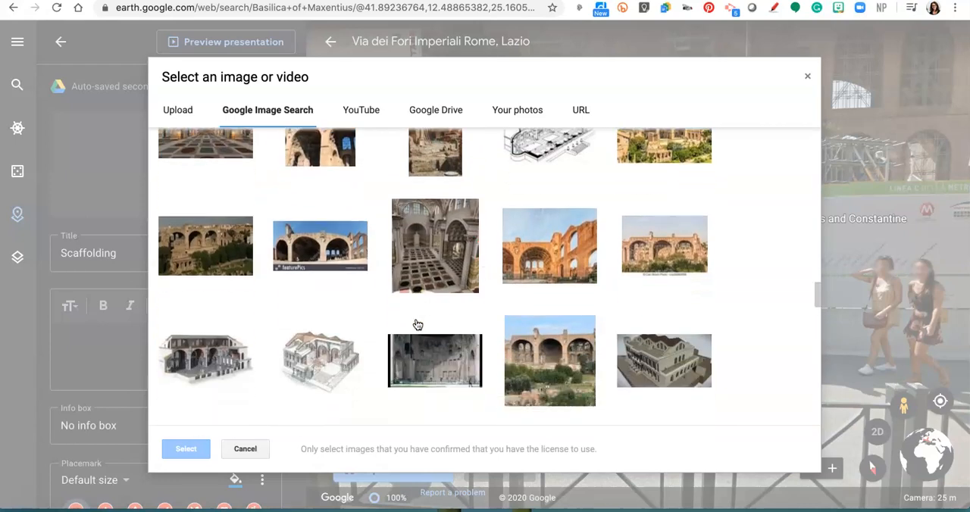
{"action": "scroll", "coordinate": [316, 266], "scroll_direction": "down", "scroll_amount": 1}
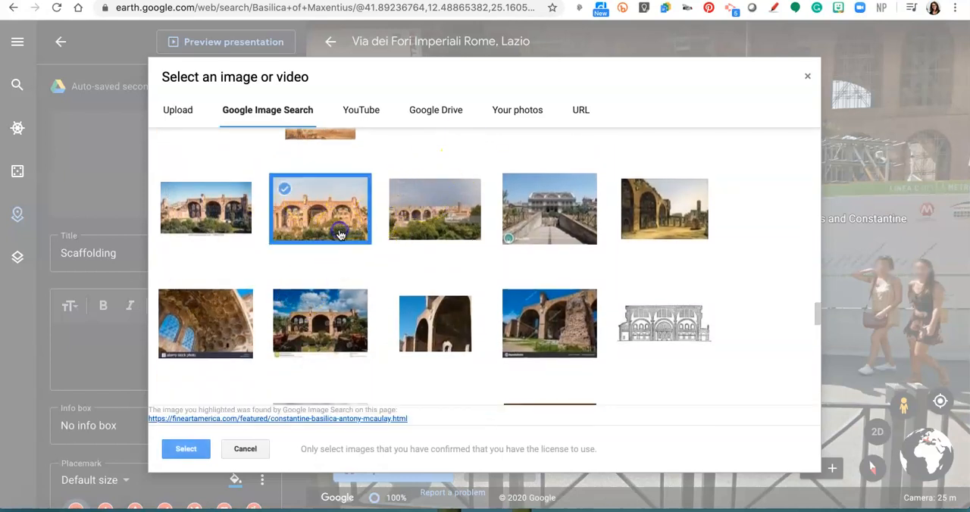
{"action": "left_click", "coordinate": [176, 455]}
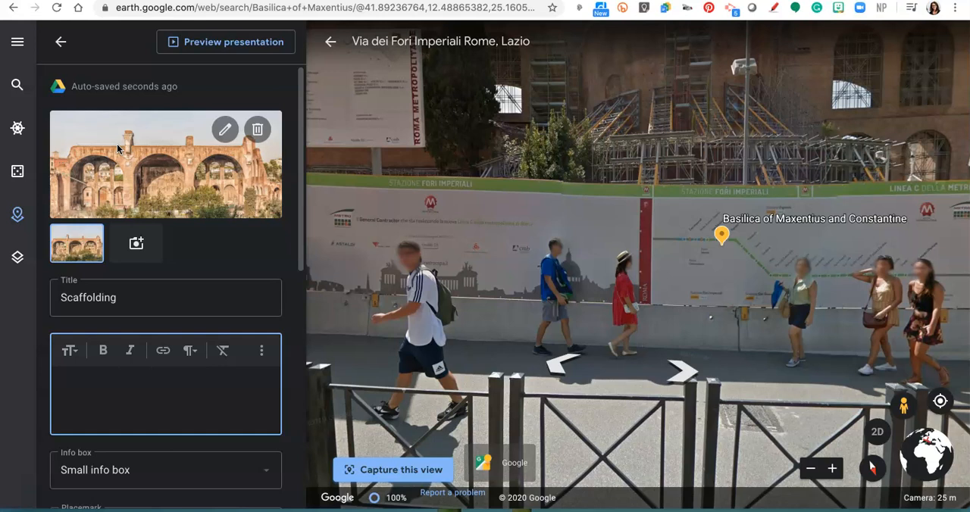
{"action": "left_click", "coordinate": [61, 42]}
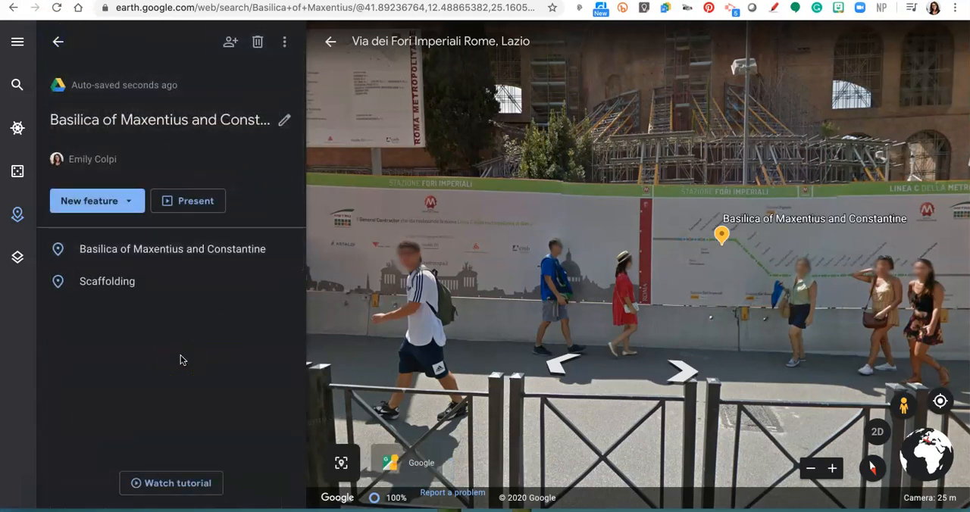
Step: Leave Street View and start a shape around the basilica from its rear corner near the apse, around the courtyard to the opposite rear corner
{"action": "left_click", "coordinate": [330, 45]}
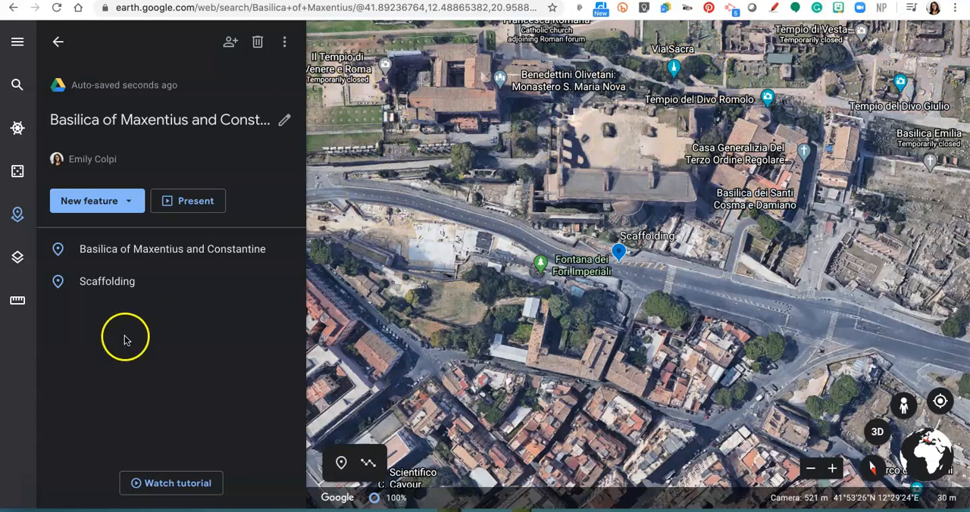
{"action": "left_click", "coordinate": [132, 200]}
{"action": "left_click", "coordinate": [129, 274]}
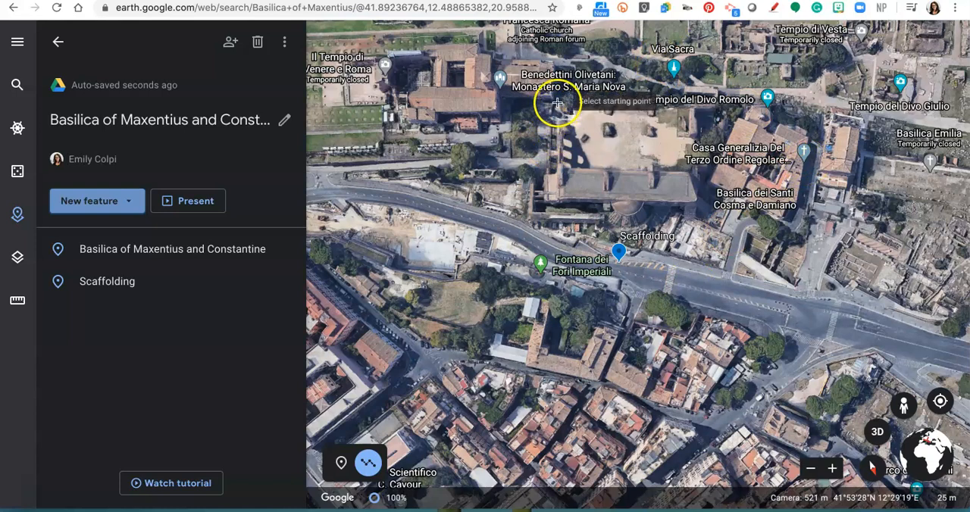
{"action": "left_click", "coordinate": [693, 201]}
{"action": "left_click", "coordinate": [693, 97]}
{"action": "left_click", "coordinate": [558, 93]}
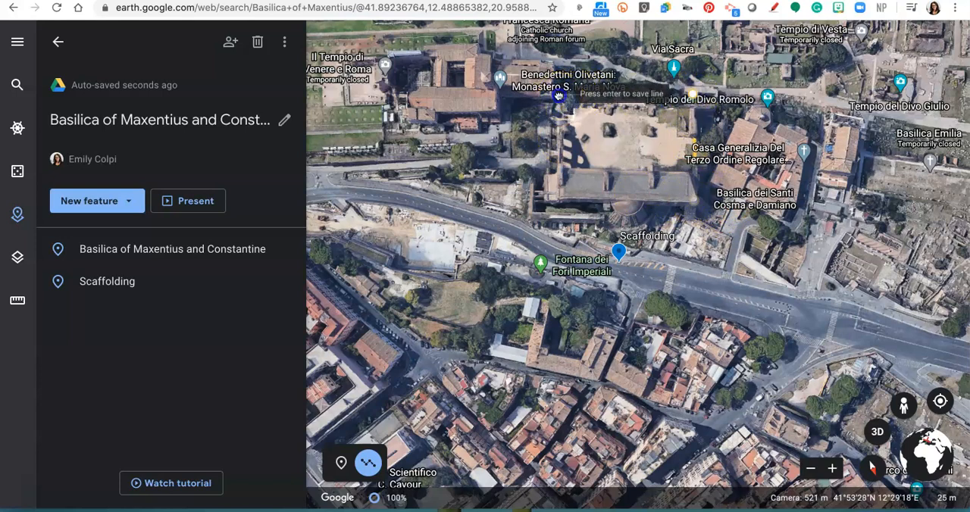
{"action": "left_click", "coordinate": [558, 168]}
{"action": "left_click", "coordinate": [530, 172]}
{"action": "left_click", "coordinate": [529, 220]}
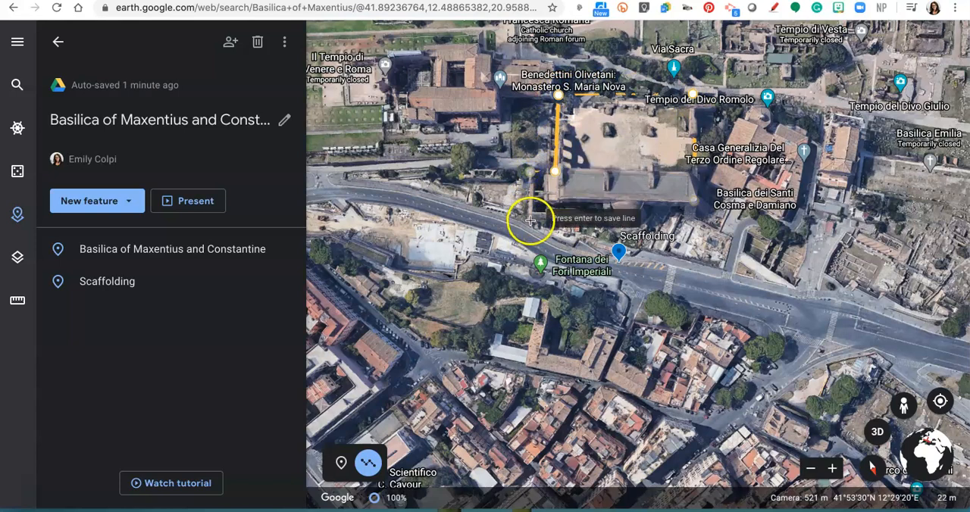
Step: Trace the outline around the basilica's curved apse, close the shape and save it to the project as "Scope"
{"action": "left_click", "coordinate": [606, 213]}
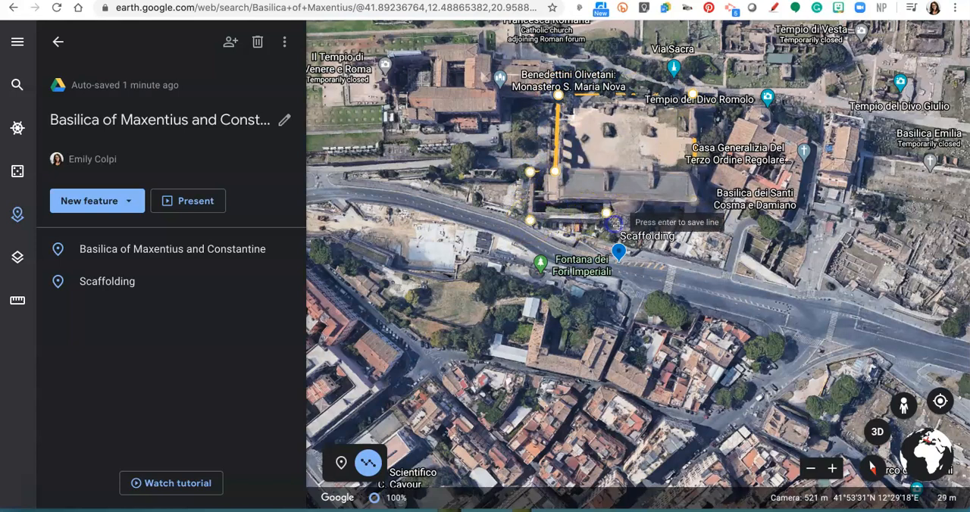
{"action": "left_click", "coordinate": [613, 224]}
{"action": "left_click", "coordinate": [635, 227]}
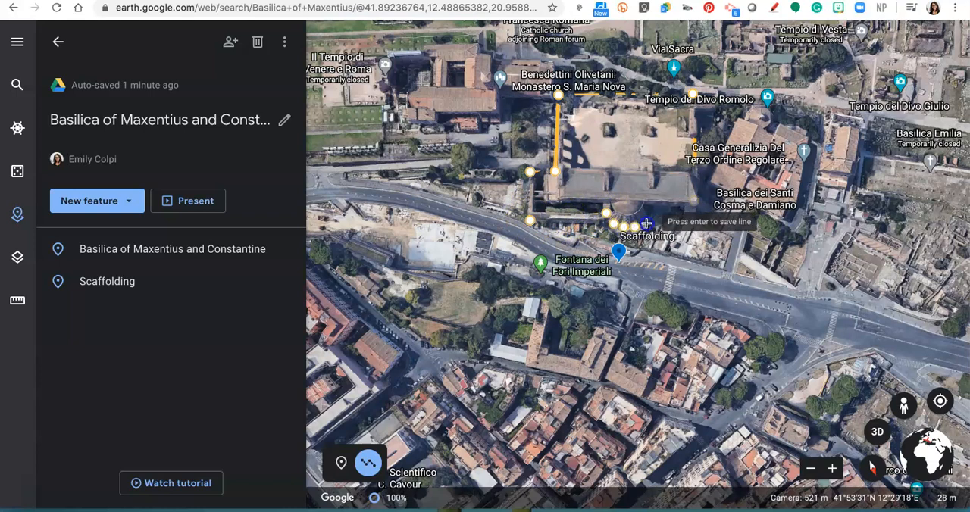
{"action": "left_click", "coordinate": [653, 212]}
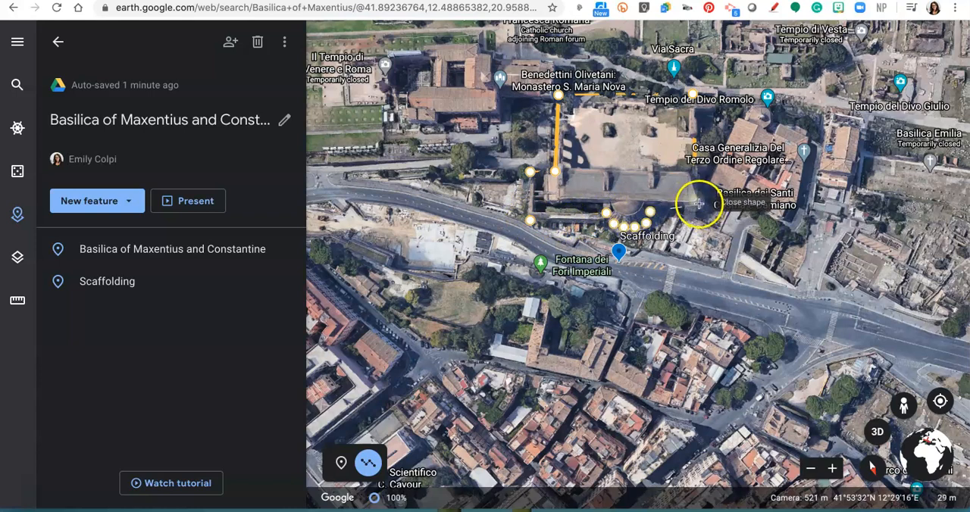
{"action": "key", "text": "Return"}
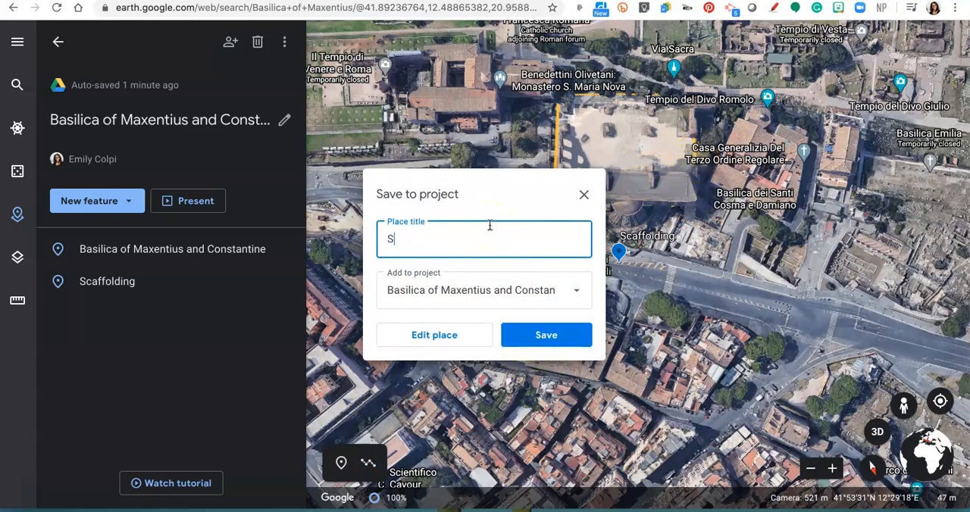
{"action": "left_click", "coordinate": [546, 335]}
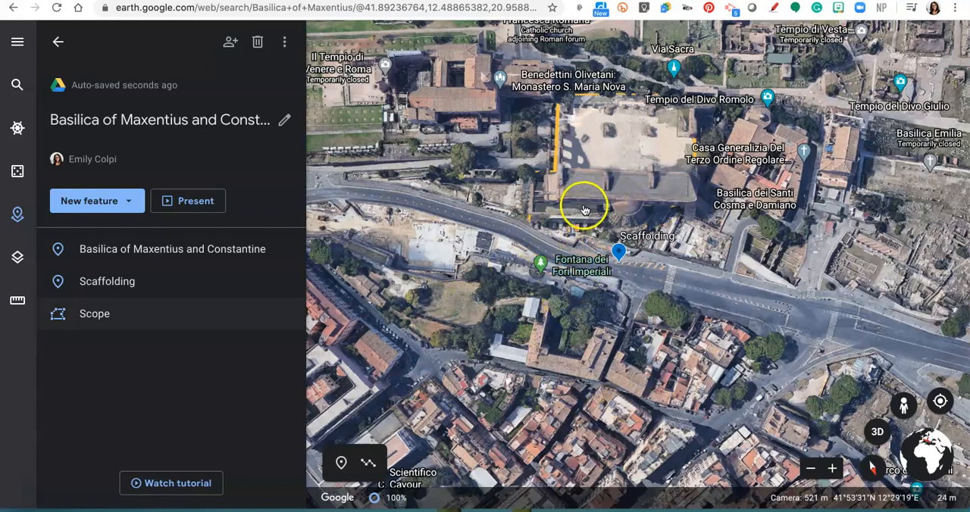
Step: Place a placemark in the basilica's open courtyard and save it to the project with the title "courtyard"
{"action": "left_click_drag", "start_coordinate": [546, 226], "coordinate": [433, 243]}
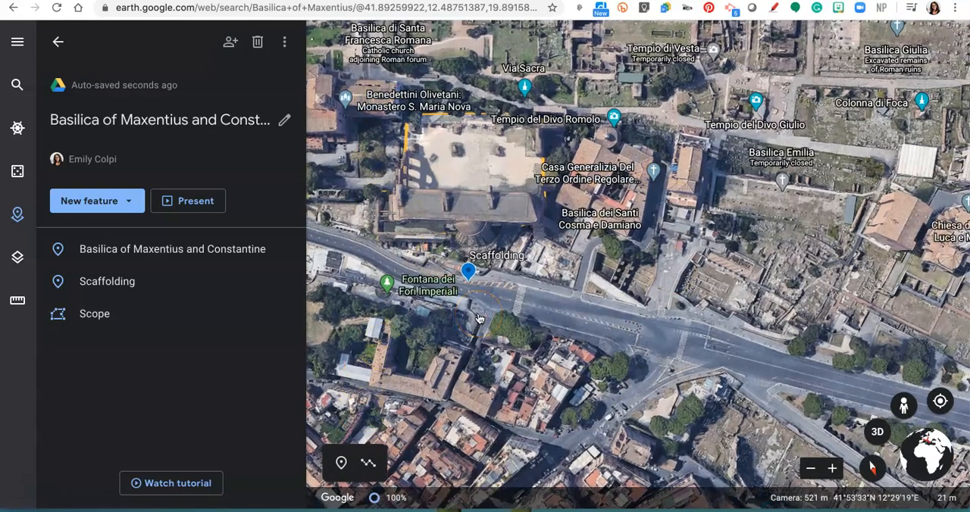
{"action": "scroll", "coordinate": [572, 271], "scroll_direction": "down", "scroll_amount": 3}
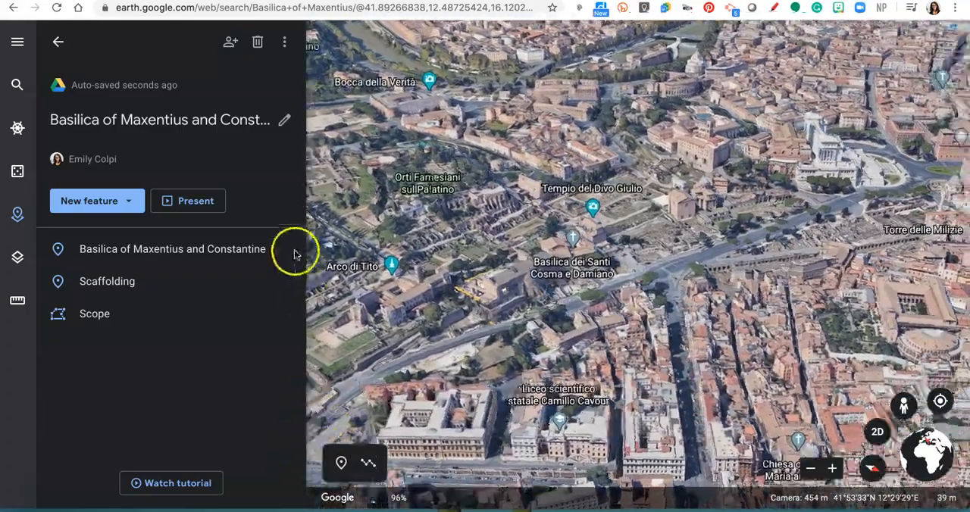
{"action": "left_click", "coordinate": [121, 202]}
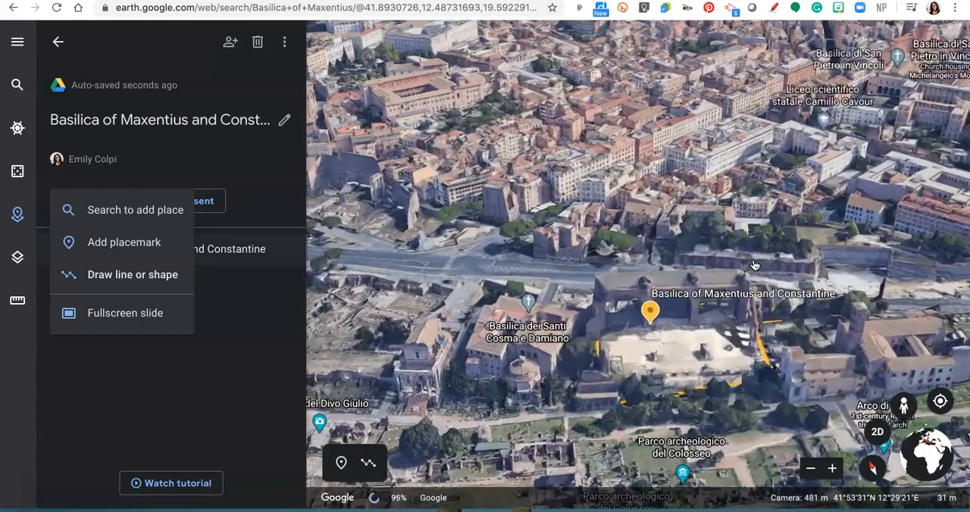
{"action": "scroll", "coordinate": [755, 266], "scroll_direction": "up", "scroll_amount": 2}
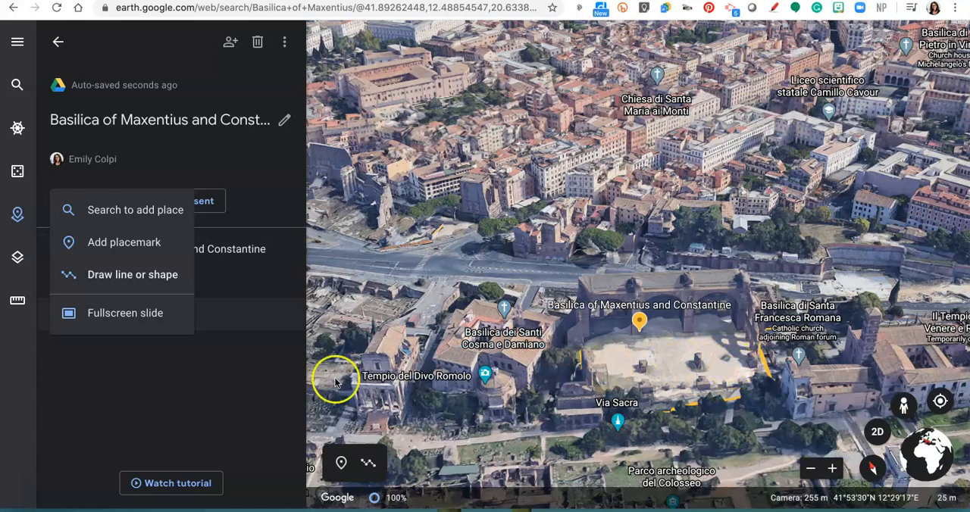
{"action": "left_click", "coordinate": [120, 243]}
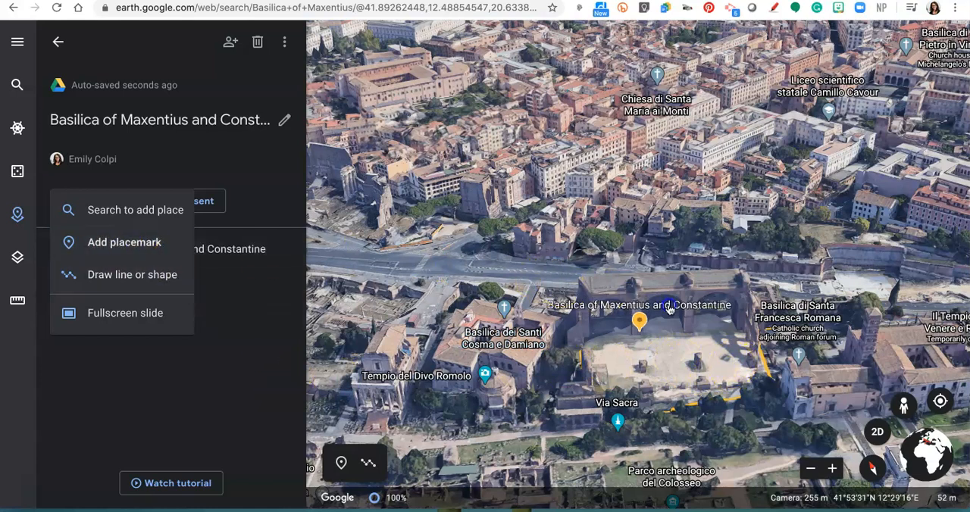
{"action": "left_click", "coordinate": [72, 242]}
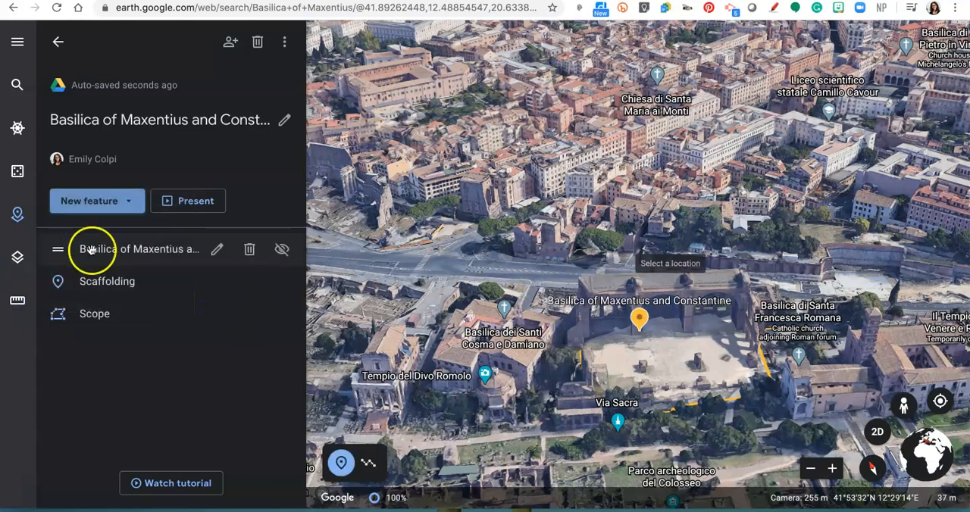
{"action": "left_click", "coordinate": [119, 200]}
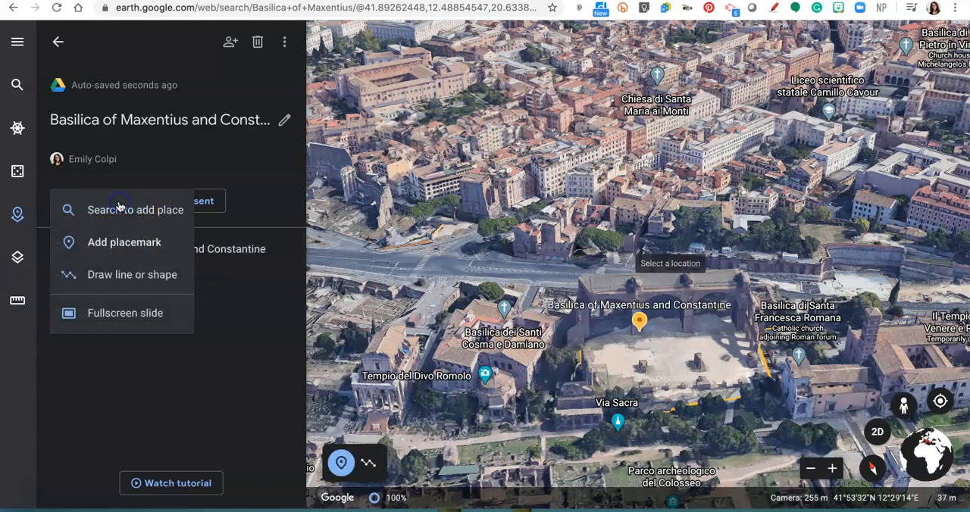
{"action": "left_click", "coordinate": [119, 242]}
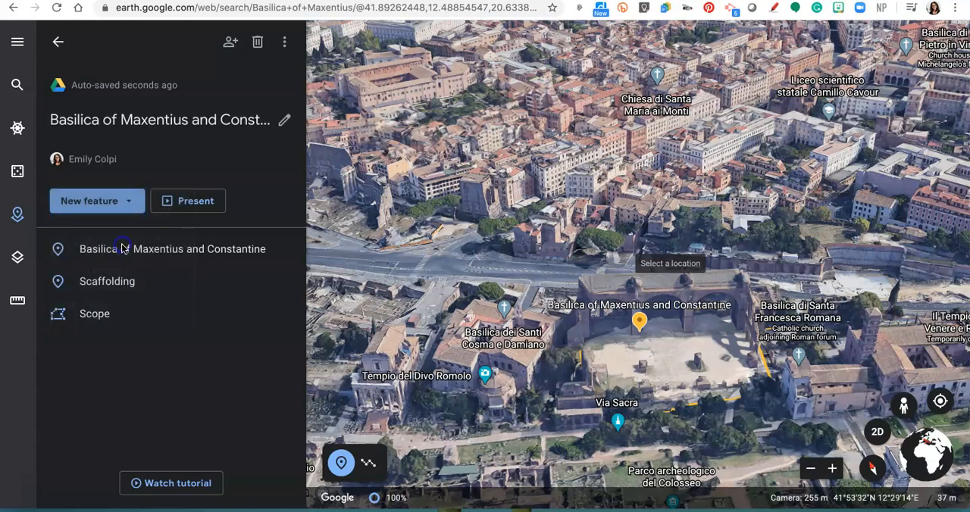
{"action": "left_click", "coordinate": [723, 354]}
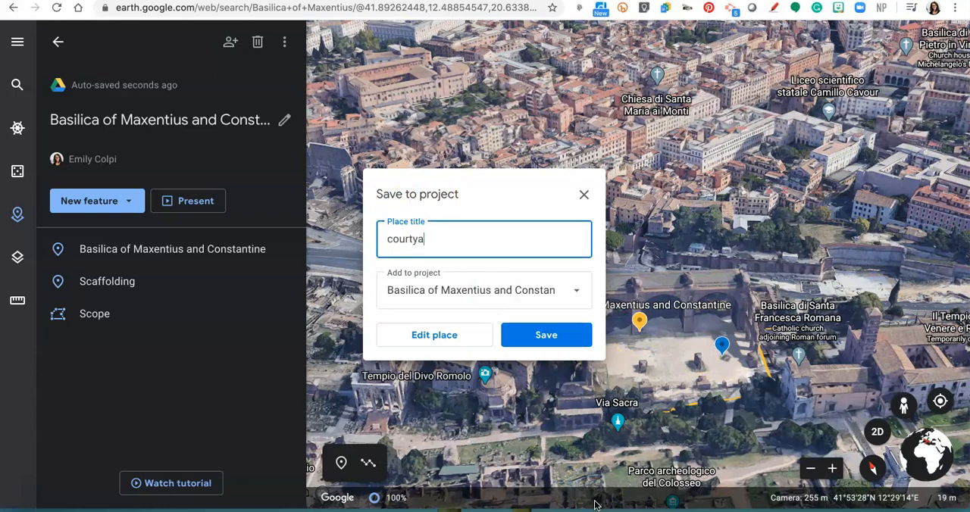
{"action": "left_click", "coordinate": [564, 345]}
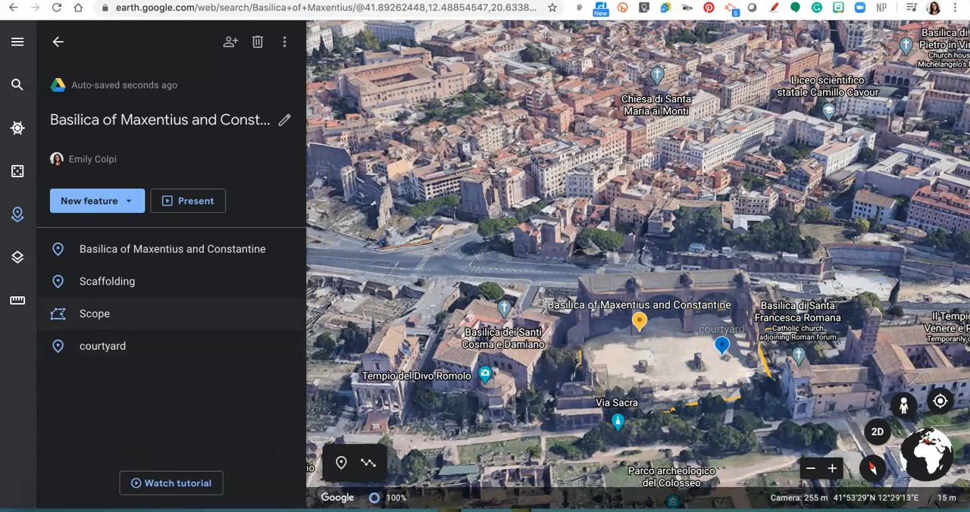
Step: Add a fullscreen slide whose background is a Google Image Search photo for "Basilica of Maxentius and Constantine" showing the arches under a cloudy blue sky
{"action": "left_click", "coordinate": [133, 204]}
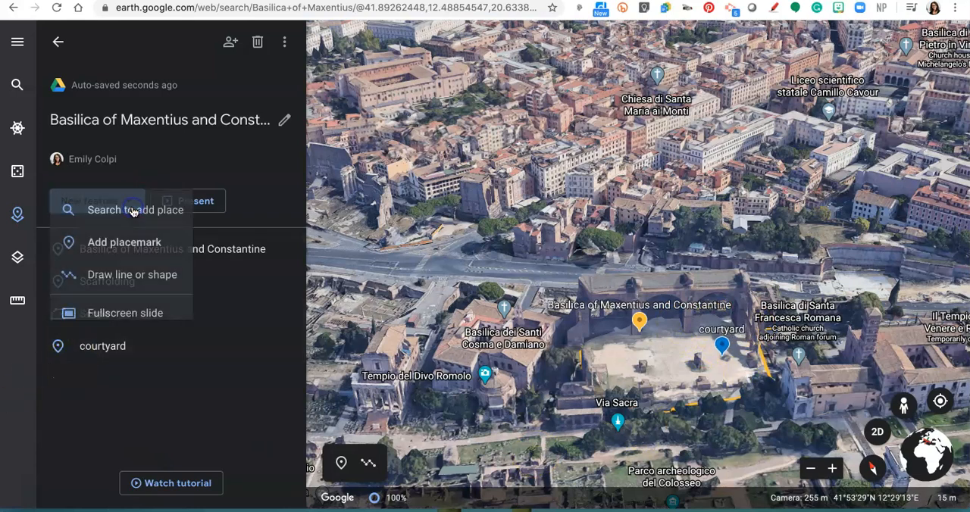
{"action": "left_click", "coordinate": [134, 318]}
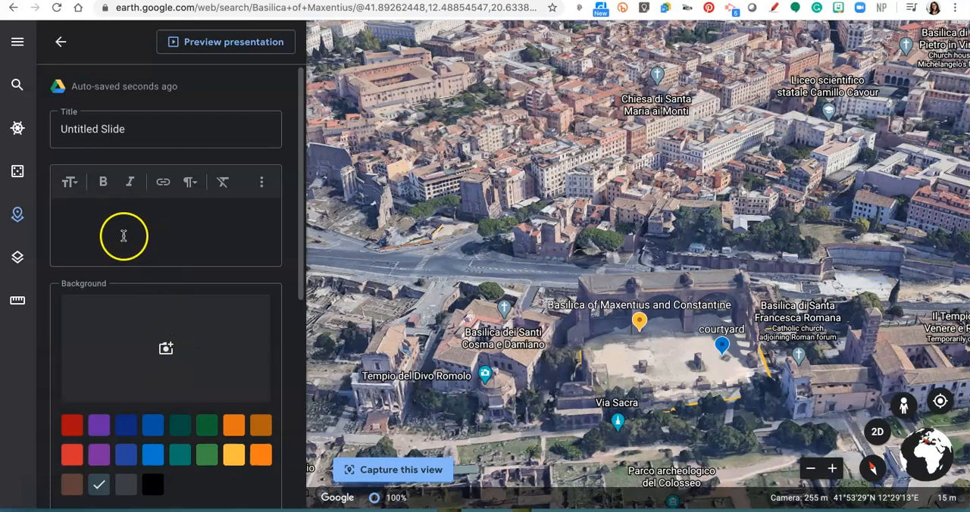
{"action": "left_click", "coordinate": [165, 349]}
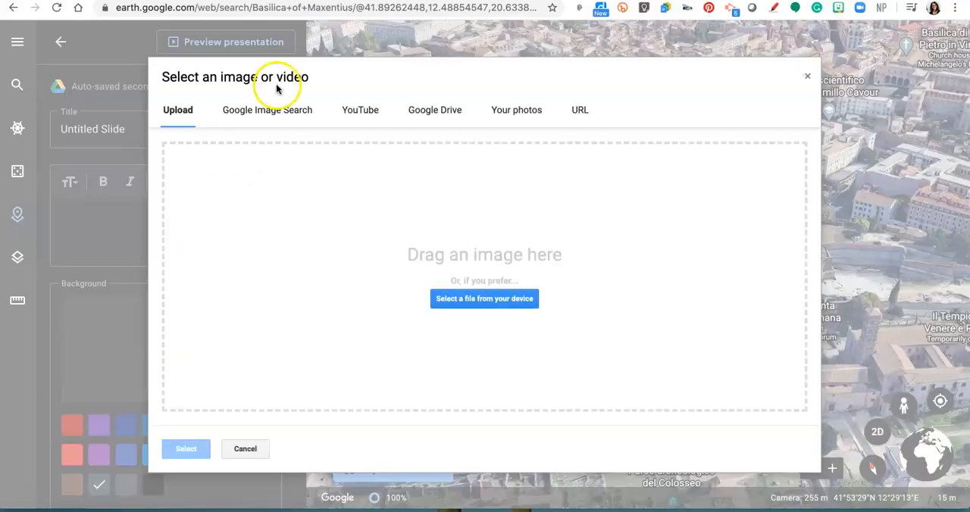
{"action": "left_click", "coordinate": [275, 110]}
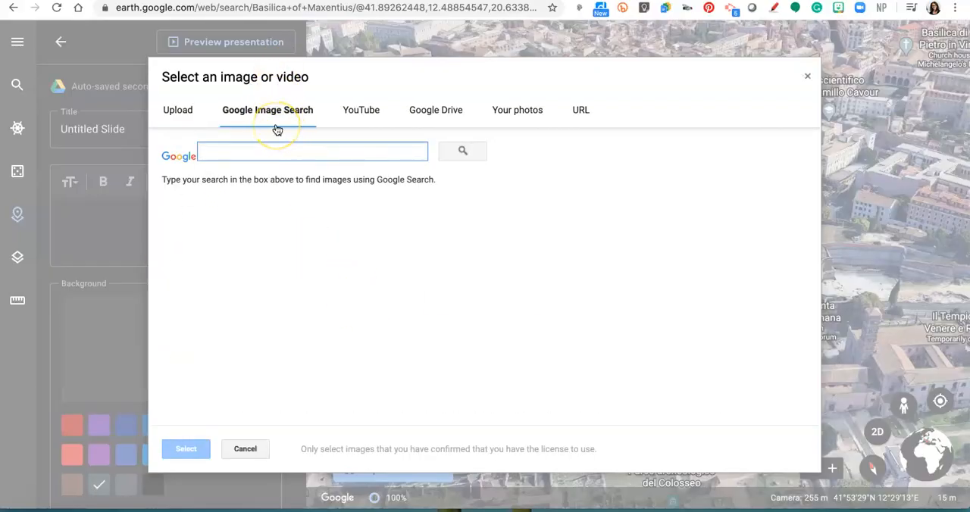
{"action": "type", "text": "Basilica of Maxentius and Constantine"}
{"action": "key", "text": "Return"}
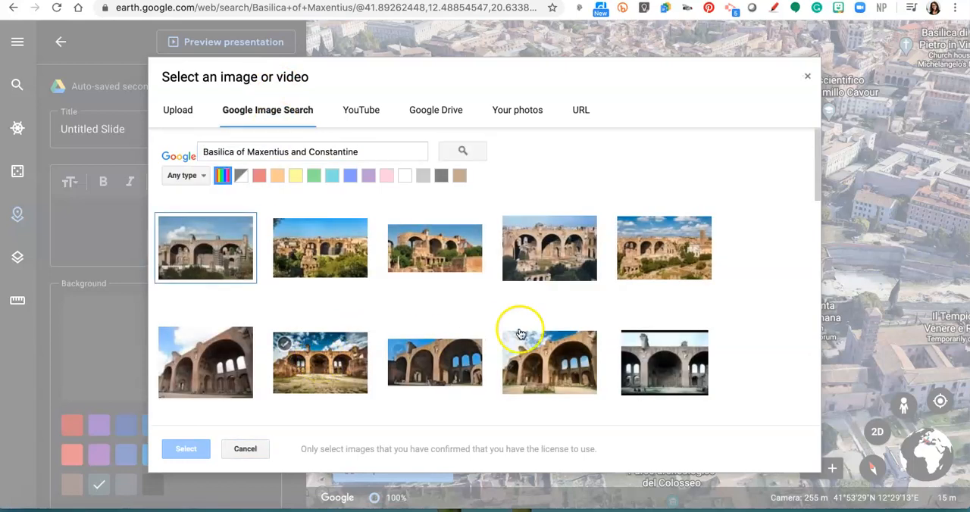
{"action": "left_click", "coordinate": [661, 254]}
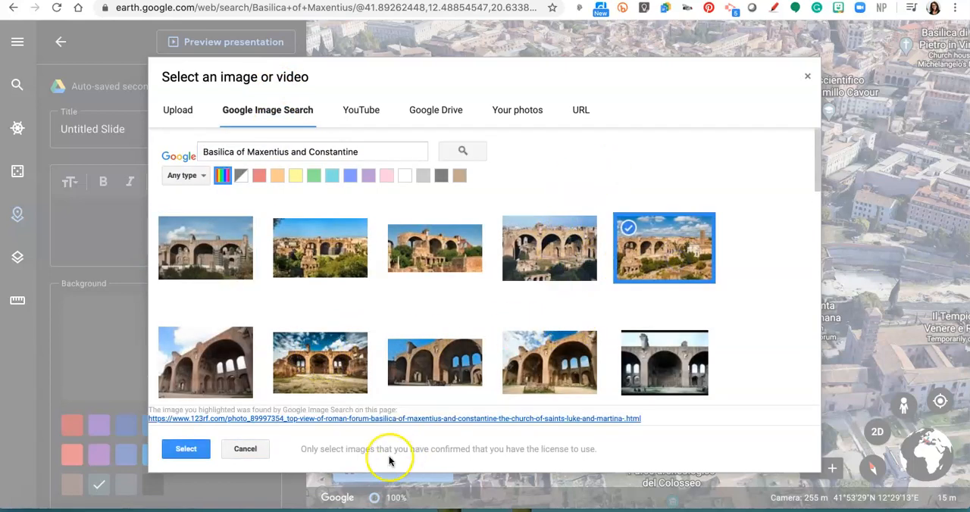
{"action": "left_click", "coordinate": [186, 449]}
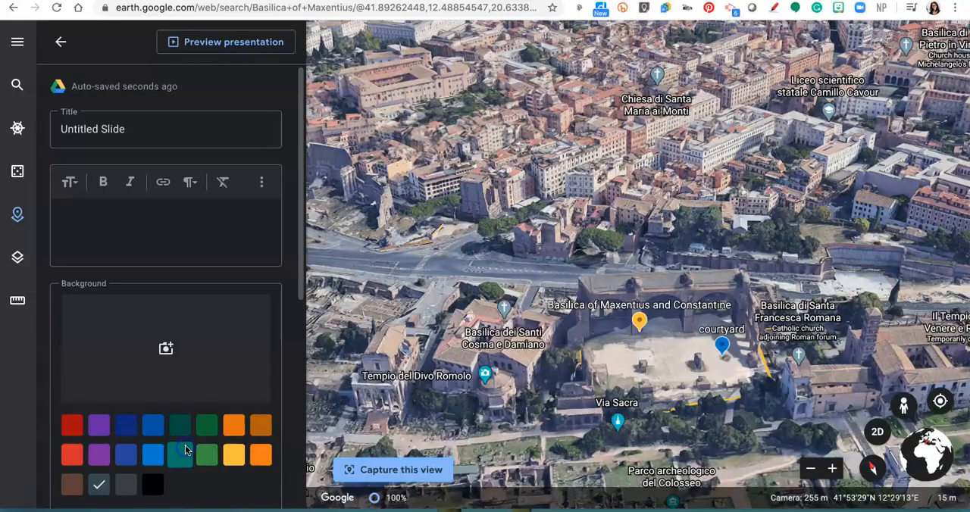
Step: Review the new slide's settings, title it "Welcome" and return to the project's feature list
{"action": "left_click", "coordinate": [99, 193]}
{"action": "scroll", "coordinate": [99, 193], "scroll_direction": "down", "scroll_amount": 5}
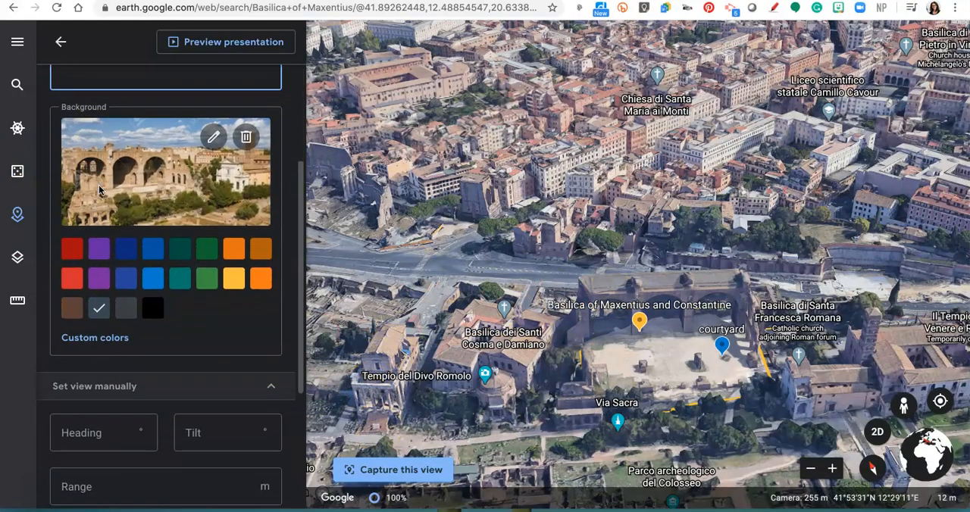
{"action": "scroll", "coordinate": [99, 189], "scroll_direction": "down", "scroll_amount": 6}
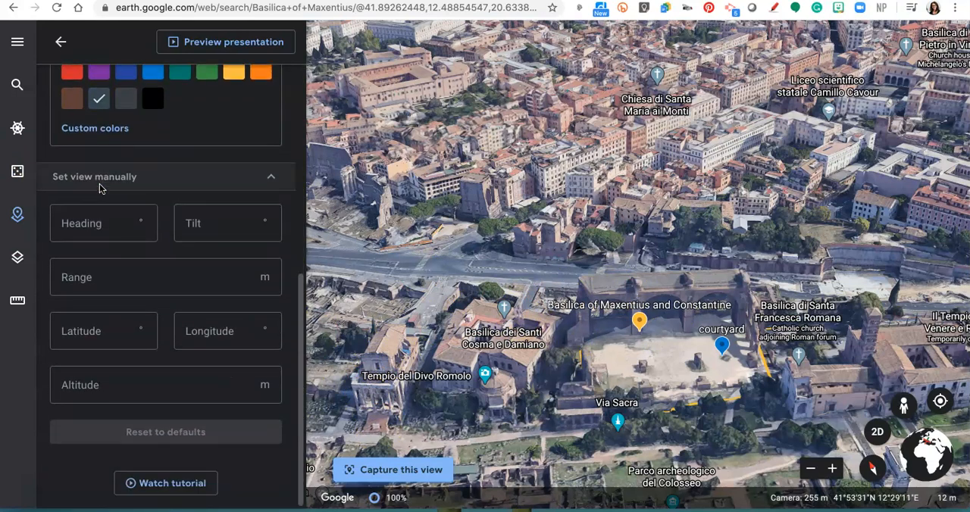
{"action": "scroll", "coordinate": [99, 189], "scroll_direction": "up", "scroll_amount": 10}
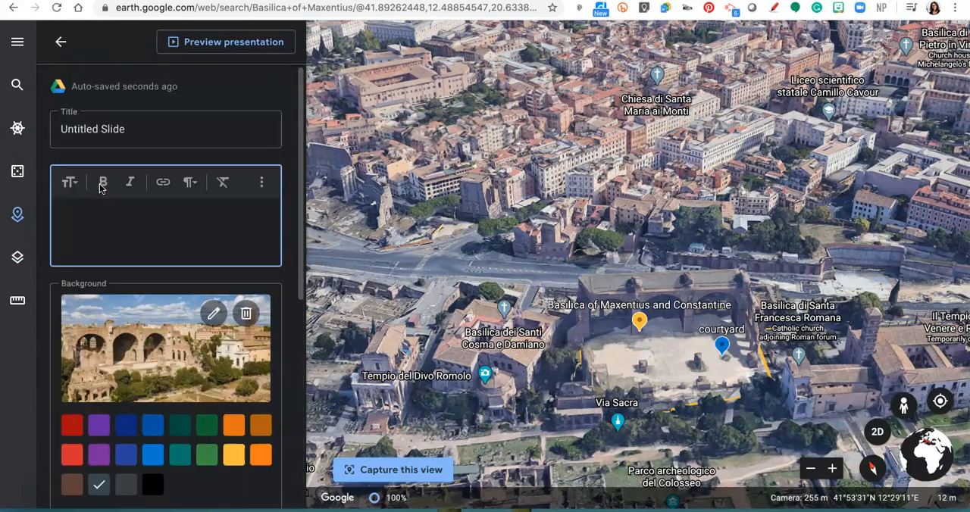
{"action": "left_click", "coordinate": [108, 129]}
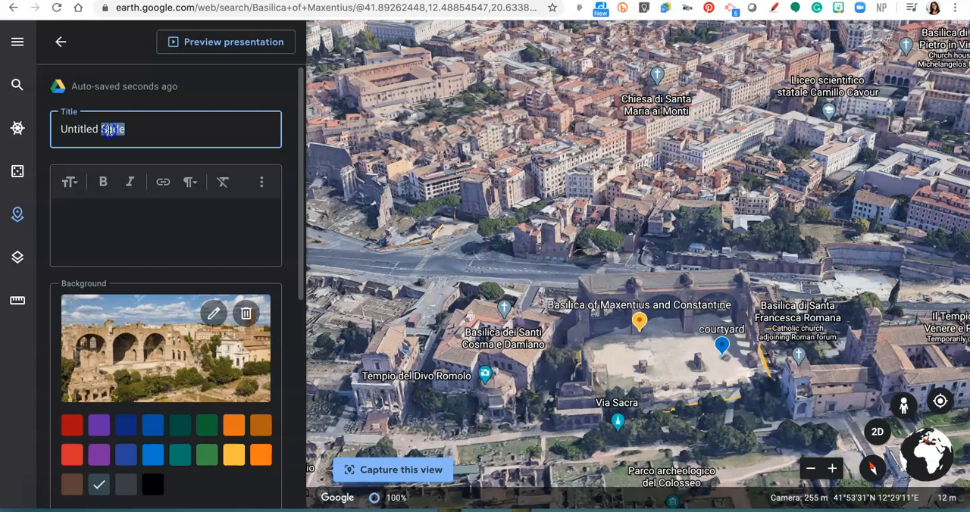
{"action": "triple_click", "coordinate": [108, 129]}
{"action": "type", "text": "WEI"}
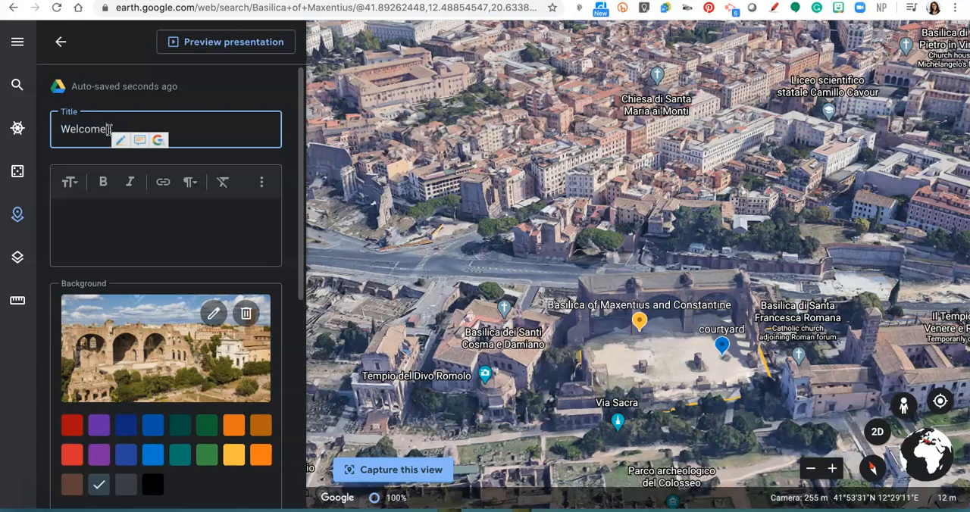
{"action": "left_click", "coordinate": [61, 42]}
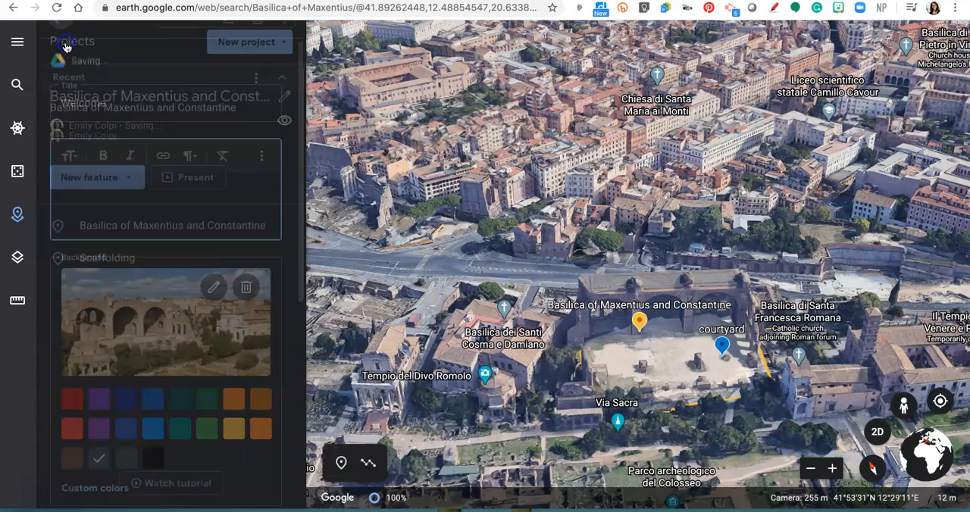
Step: Reorder the project features so that Welcome comes first and Scaffolding follows Scope
{"action": "left_click", "coordinate": [100, 378]}
{"action": "left_click_drag", "start_coordinate": [100, 379], "coordinate": [96, 230]}
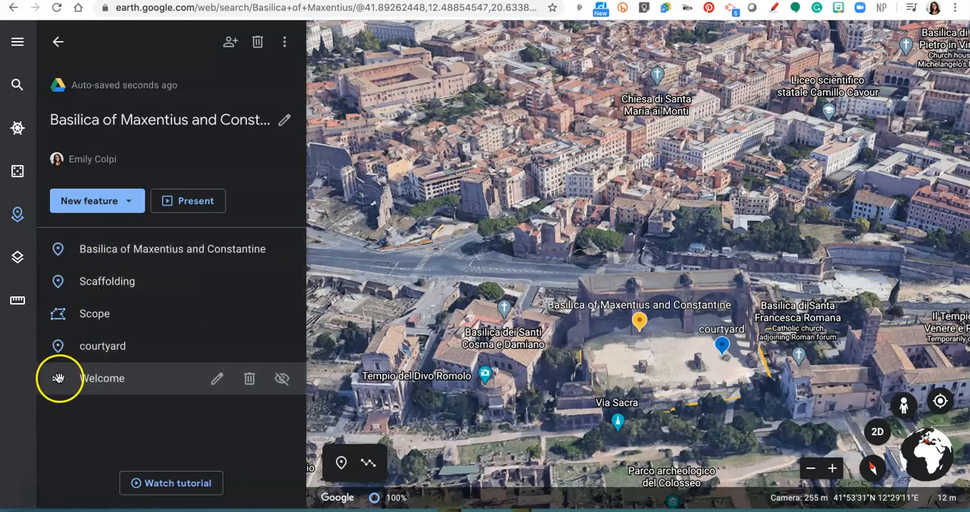
{"action": "left_click_drag", "start_coordinate": [60, 379], "coordinate": [59, 250]}
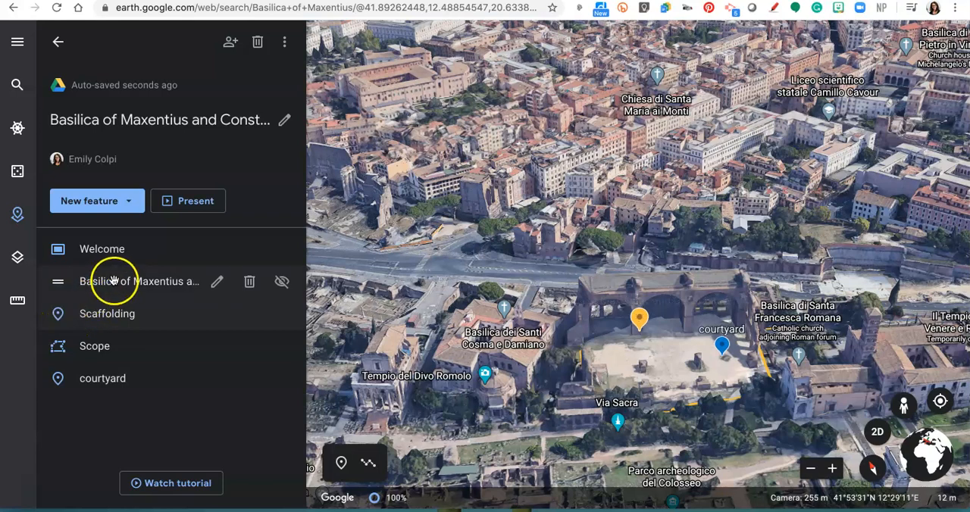
{"action": "left_click_drag", "start_coordinate": [101, 314], "coordinate": [101, 358]}
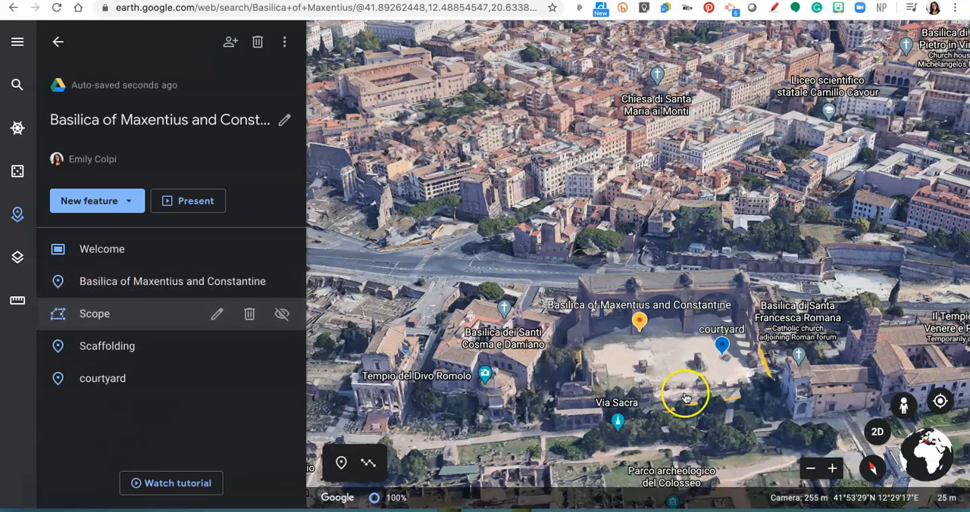
{"action": "left_click", "coordinate": [692, 331]}
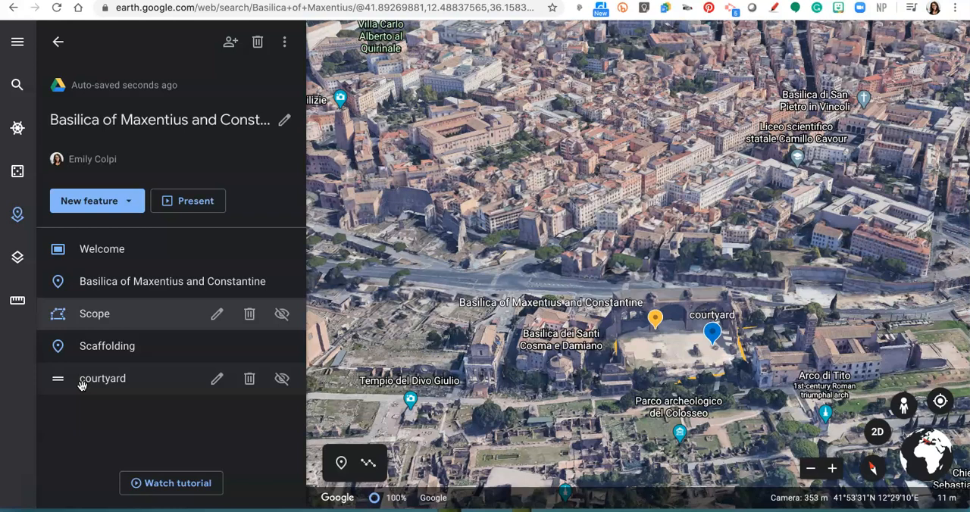
{"action": "left_click", "coordinate": [175, 307]}
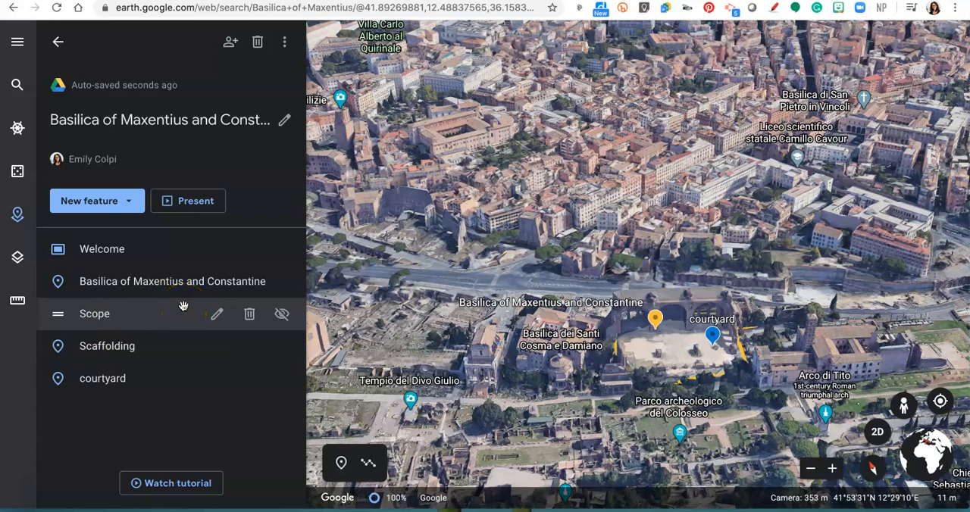
Step: Open the project's sharing settings, look at the suggested people, copy the restricted link and finish sharing
{"action": "left_click", "coordinate": [230, 42]}
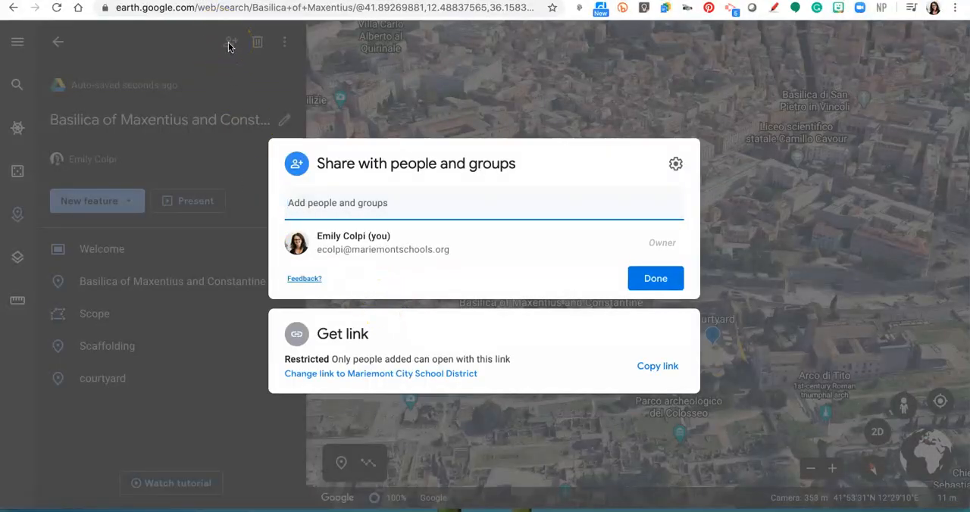
{"action": "left_click", "coordinate": [379, 203]}
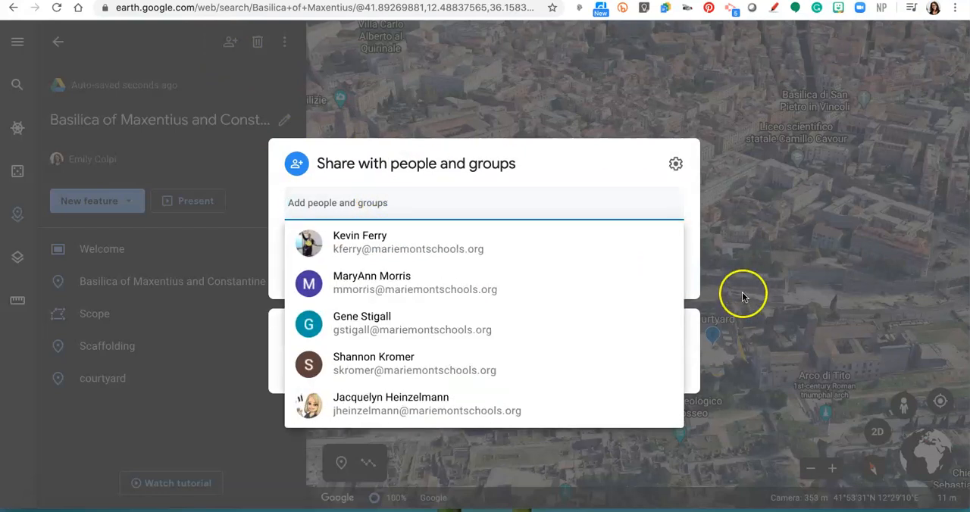
{"action": "left_click", "coordinate": [617, 170]}
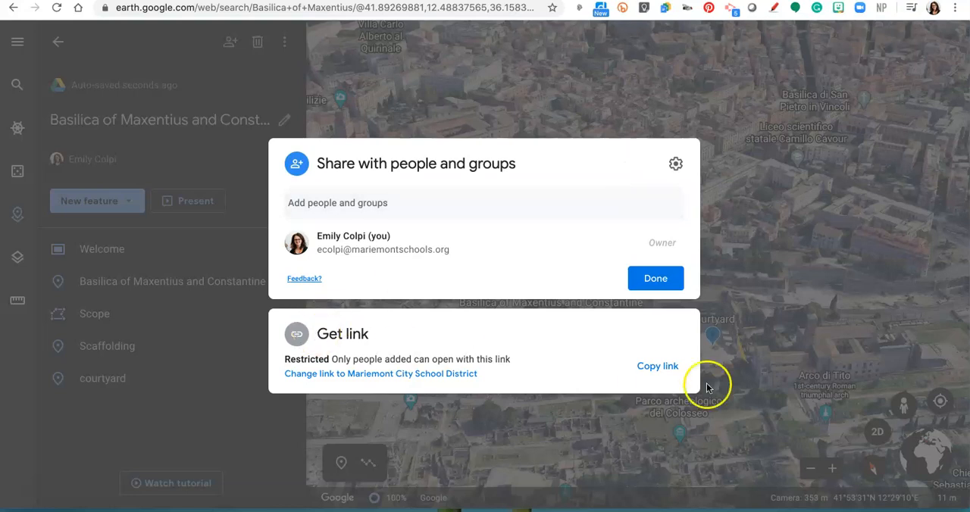
{"action": "left_click", "coordinate": [677, 367]}
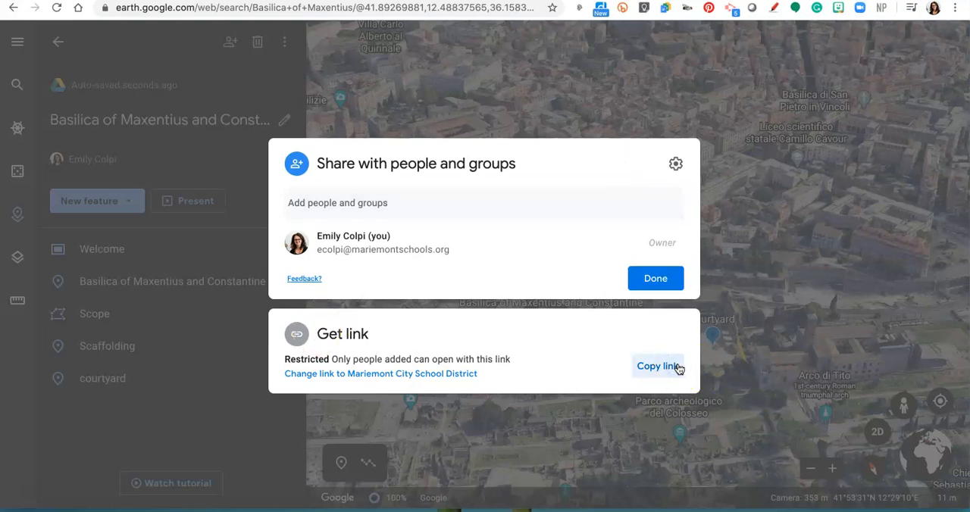
{"action": "left_click", "coordinate": [660, 282]}
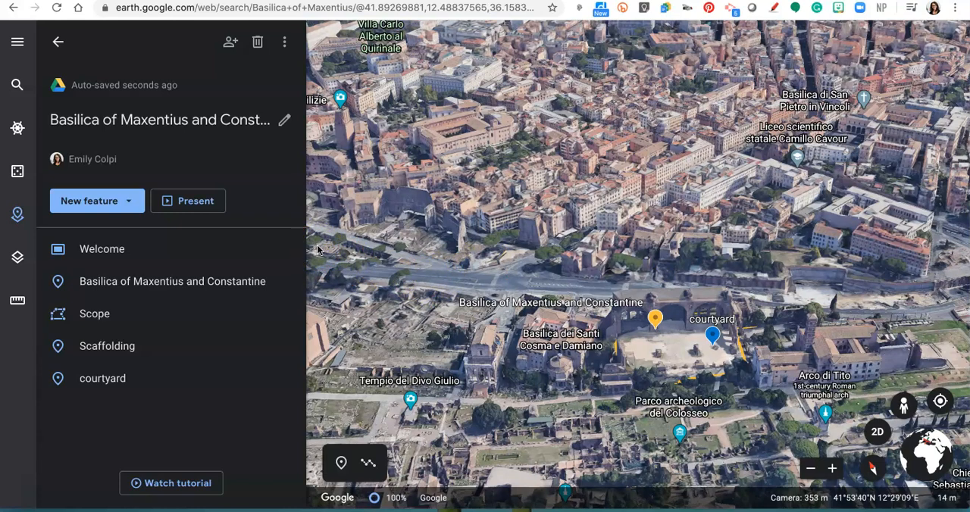
Step: Present the project, advance from the Welcome slide to the basilica placemark and explore its surroundings in 3D
{"action": "left_click", "coordinate": [198, 201]}
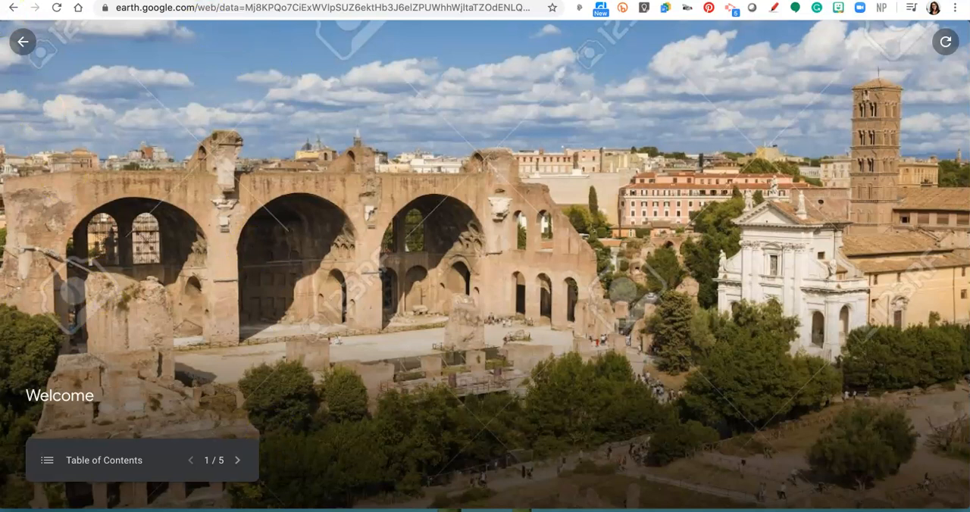
{"action": "left_click", "coordinate": [236, 460]}
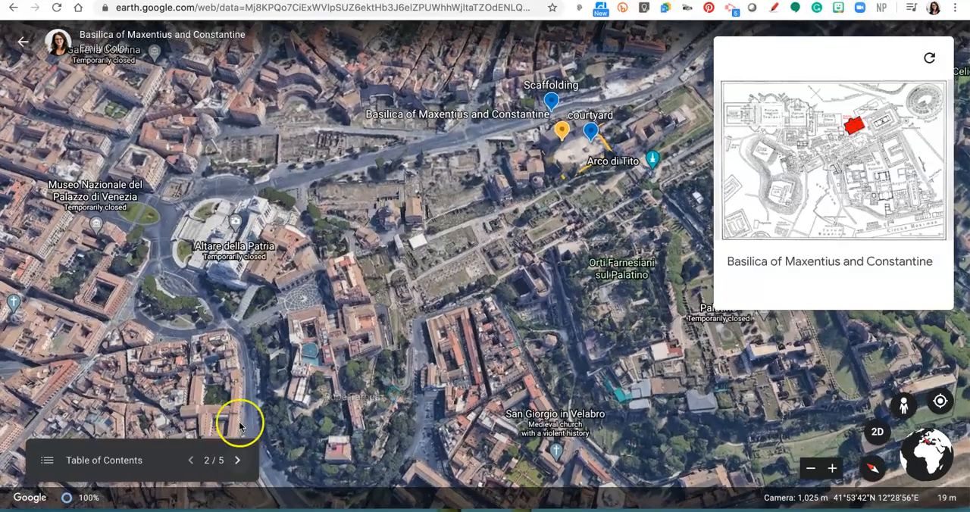
{"action": "scroll", "coordinate": [513, 206], "scroll_direction": "up", "scroll_amount": 5}
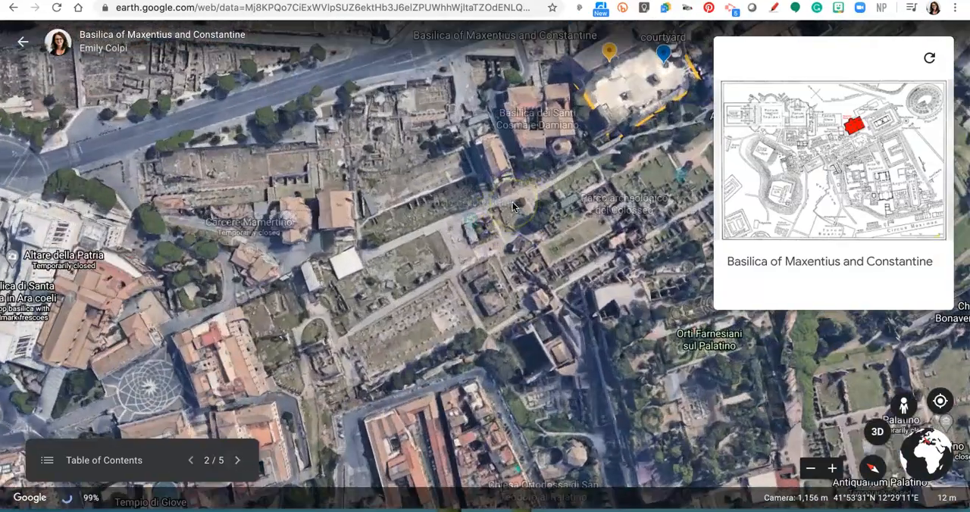
{"action": "scroll", "coordinate": [563, 152], "scroll_direction": "down", "scroll_amount": 3}
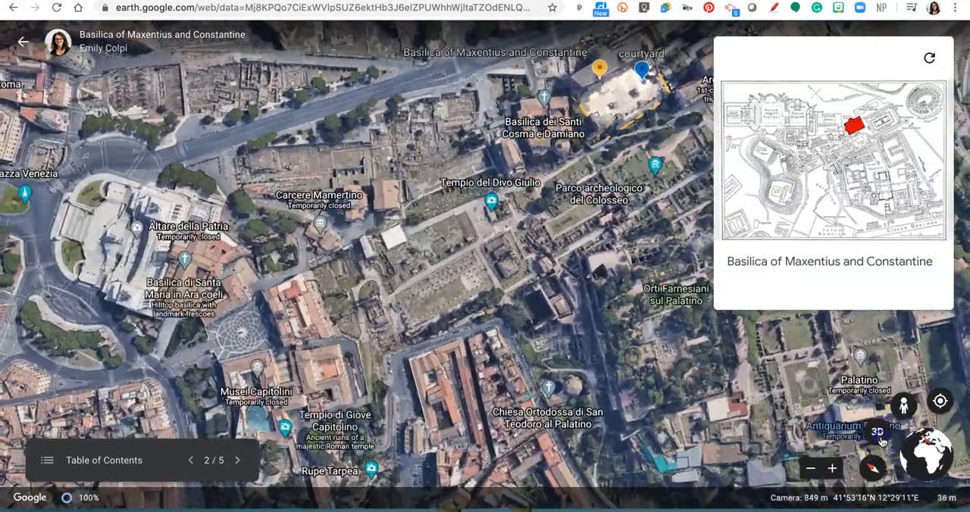
{"action": "left_click", "coordinate": [877, 432]}
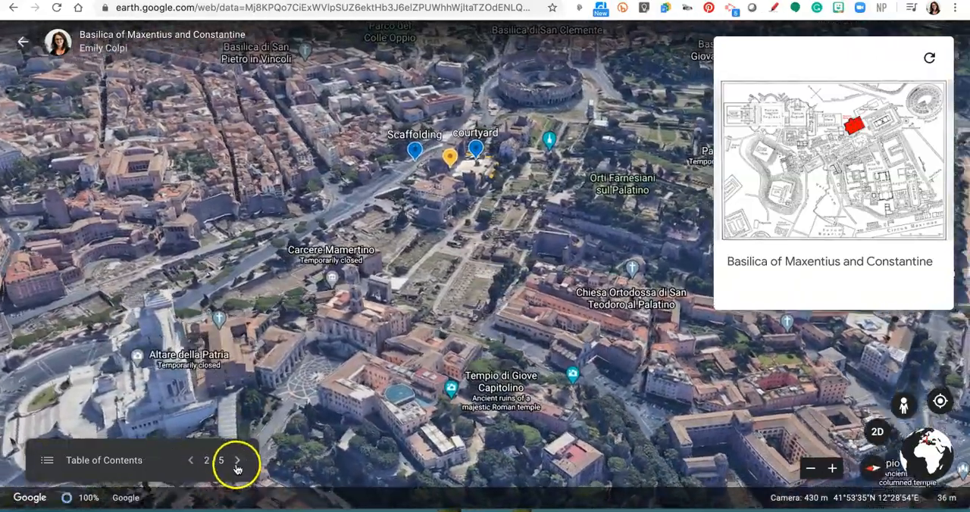
Step: Advance the presentation through the Scope outline to the Scaffolding Street View stop, and exit the presentation
{"action": "left_click", "coordinate": [238, 462]}
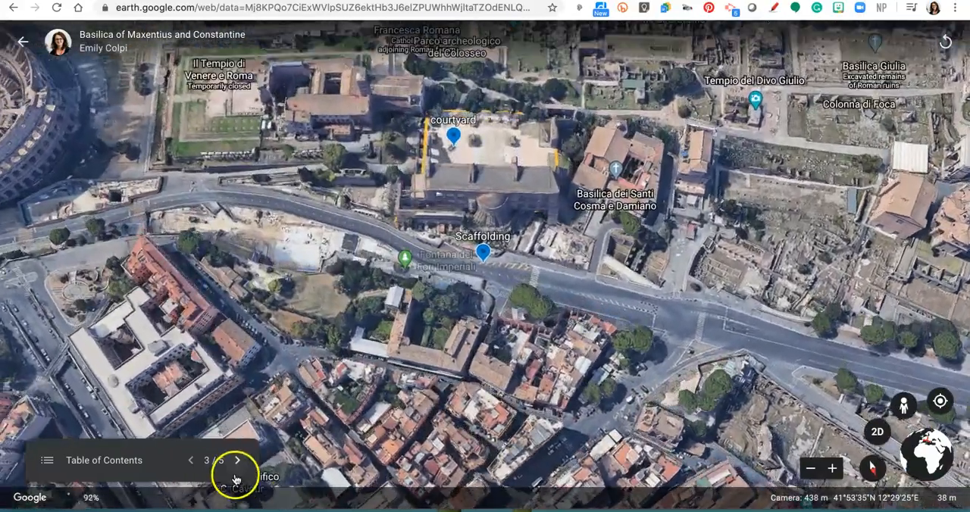
{"action": "left_click", "coordinate": [236, 464]}
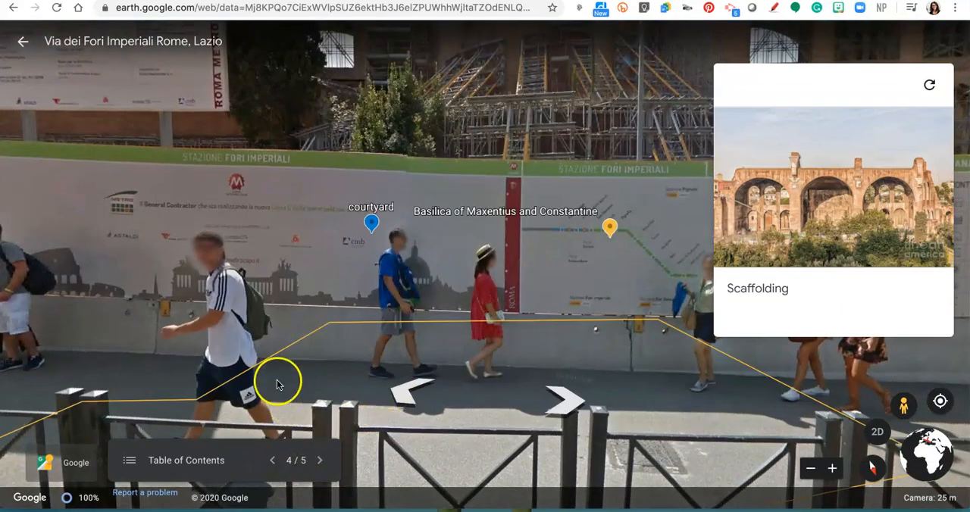
{"action": "left_click", "coordinate": [23, 42]}
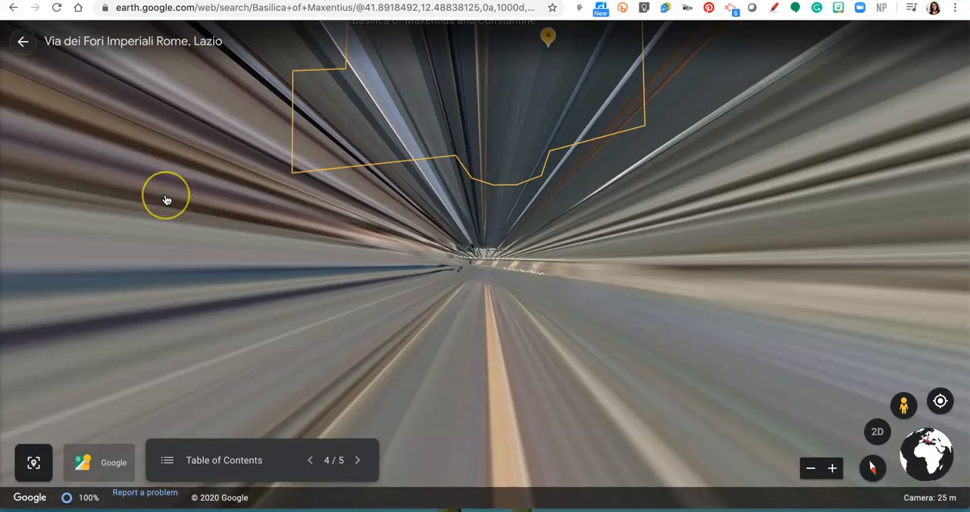